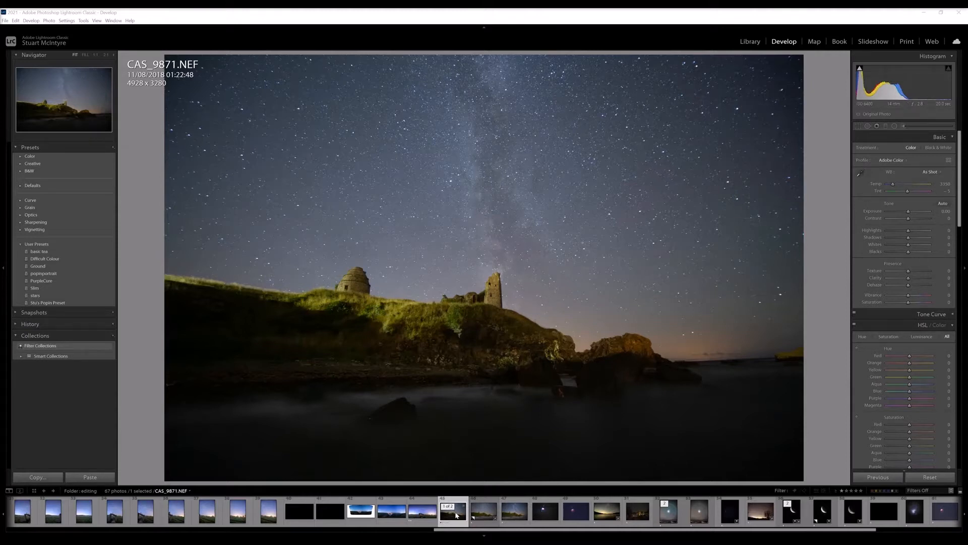
# - Create a virtual copy of the Milky Way castle photo CAS_9871.NEF
pyautogui.rightClick(456, 515)
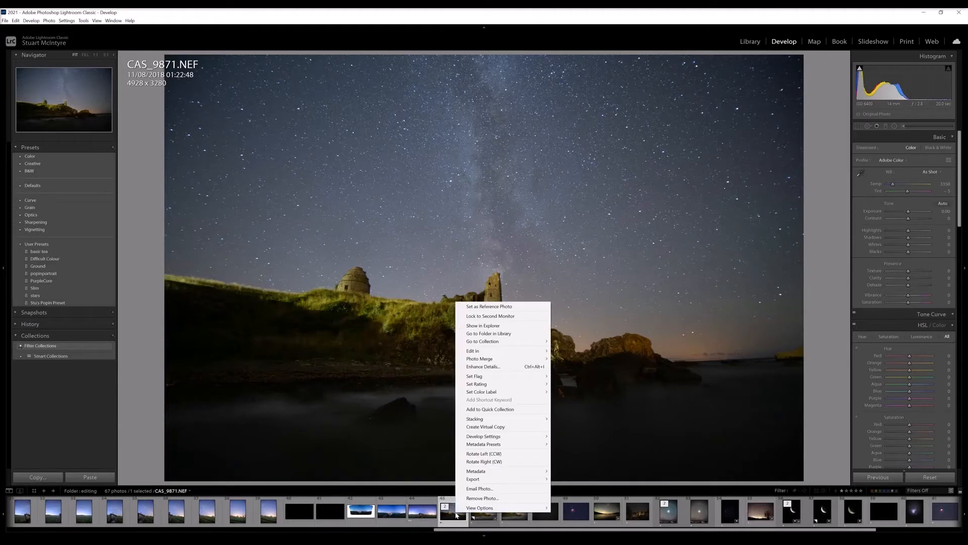
pyautogui.click(489, 427)
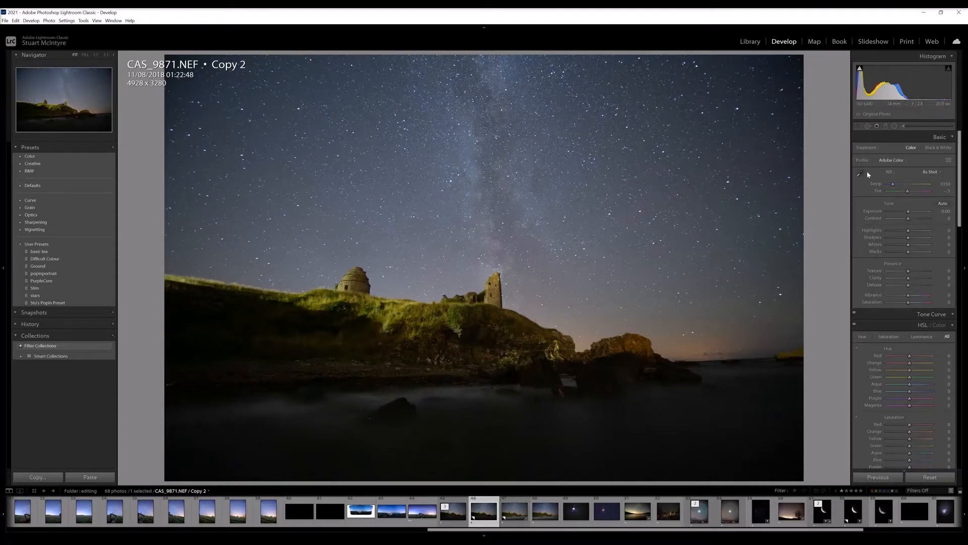
# - Compare the Adobe Landscape, Adobe Portrait and Adobe Vivid profiles on the virtual copy and apply Adobe Portrait
pyautogui.click(882, 160)
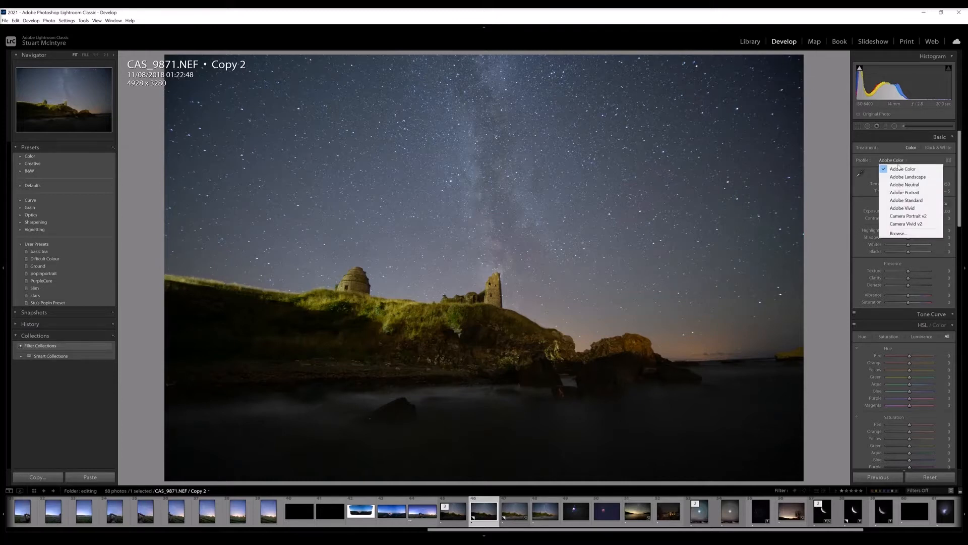
pyautogui.click(898, 176)
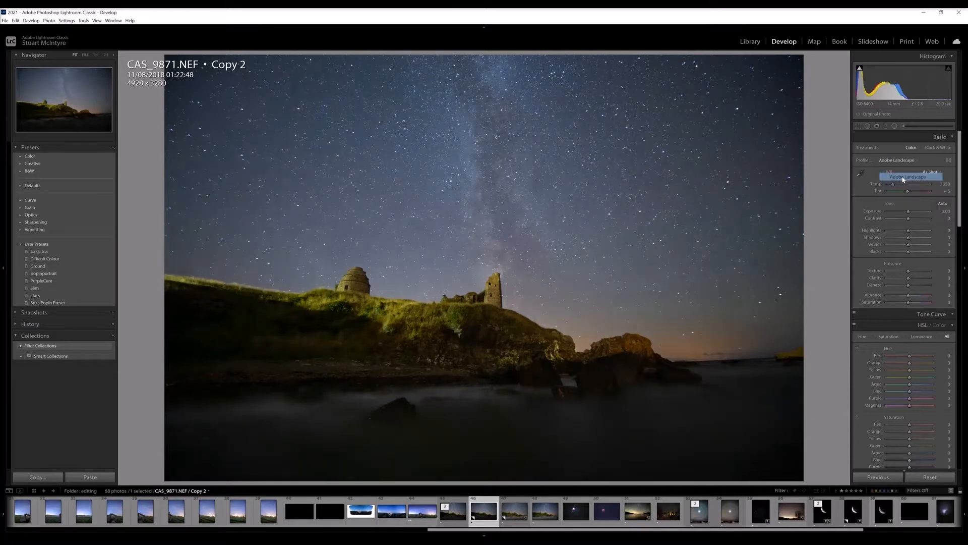
pyautogui.click(894, 160)
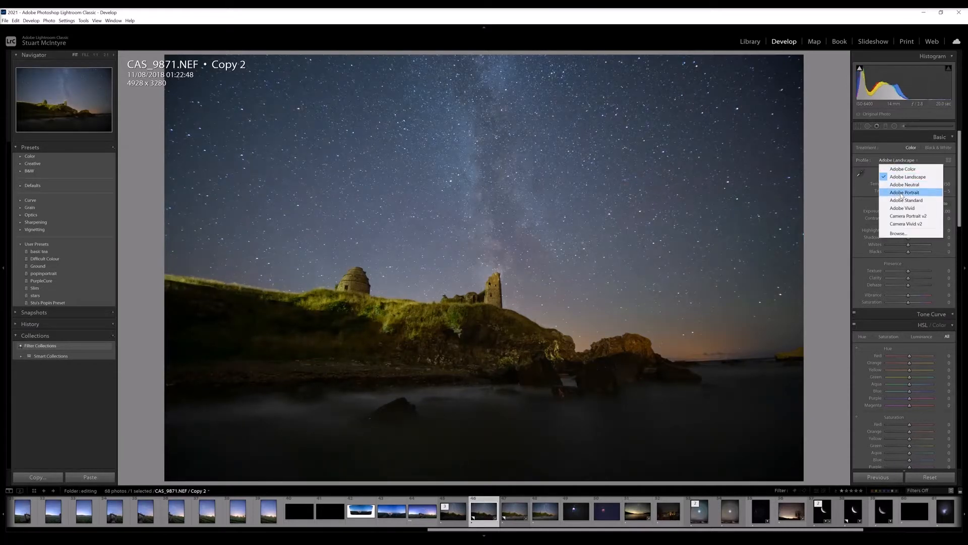
pyautogui.click(901, 196)
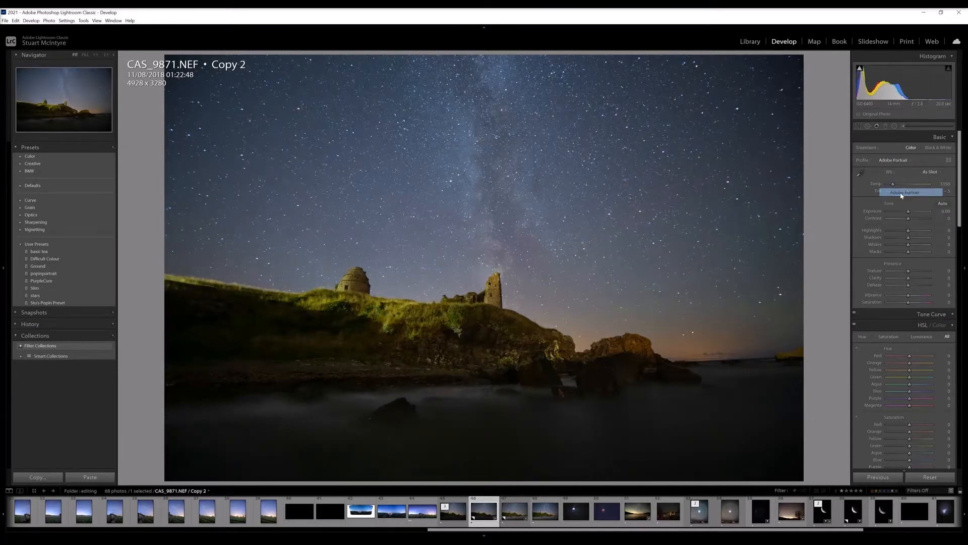
pyautogui.click(899, 161)
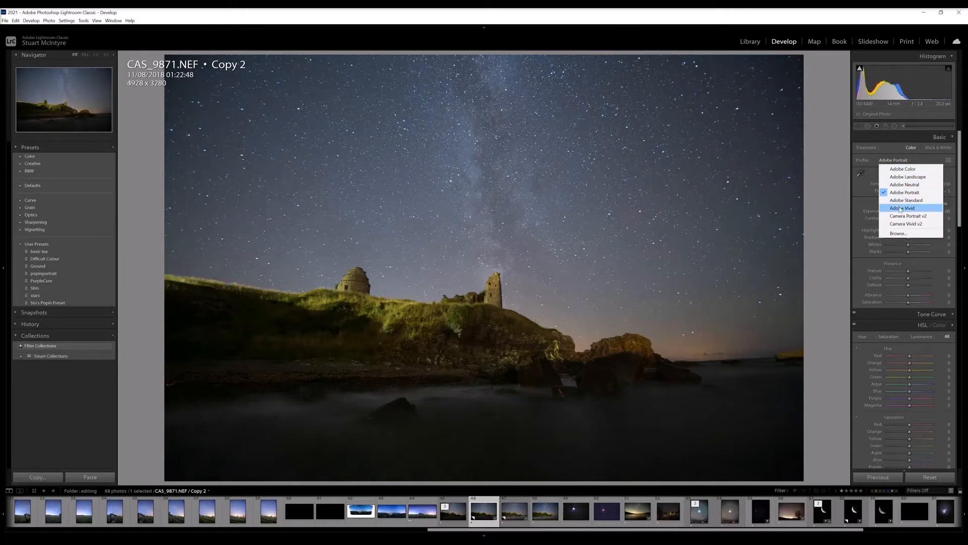
pyautogui.click(901, 207)
pyautogui.click(896, 162)
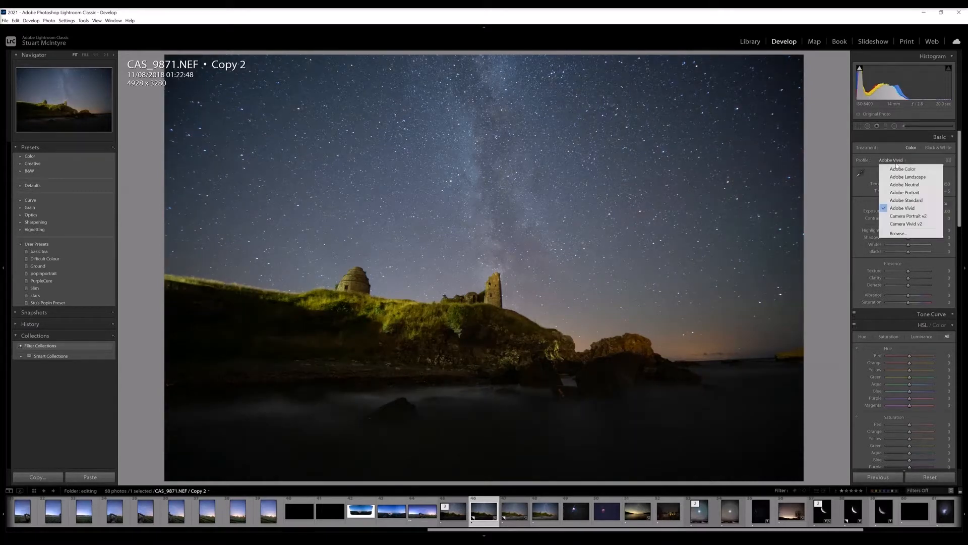
pyautogui.click(904, 192)
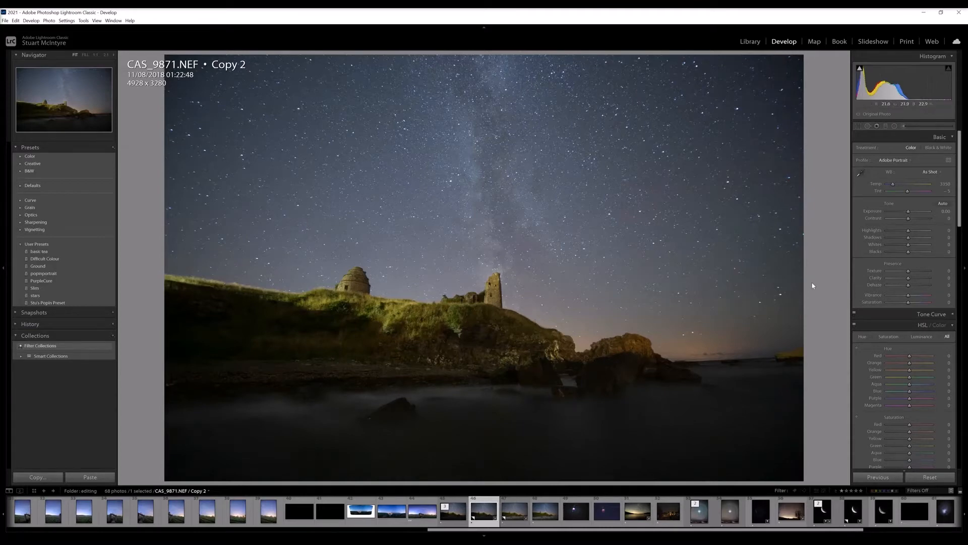
# - Set Exposure to +0.24 and Shadows to +89, and add Texture +30, Clarity +6 and Dehaze +12
pyautogui.moveTo(909, 210); pyautogui.dragTo(930, 237)
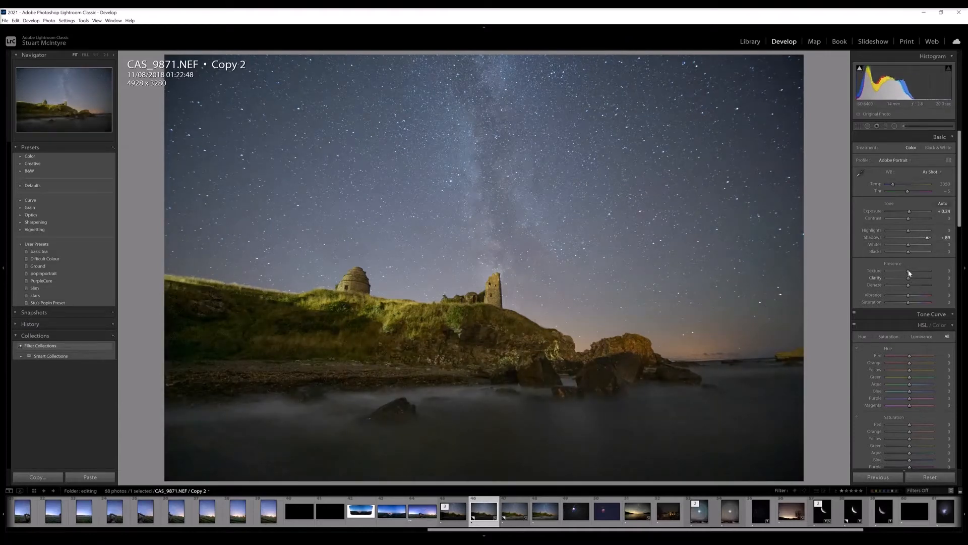
pyautogui.moveTo(908, 271); pyautogui.dragTo(916, 271)
pyautogui.moveTo(911, 284)
pyautogui.mouseDown()
pyautogui.moveTo(915, 272)
pyautogui.moveTo(939, 271)
pyautogui.moveTo(911, 278)
pyautogui.mouseUp()
# - Inspect the castle and cliff detail at full magnification and set Texture to +18
pyautogui.click(510, 338)
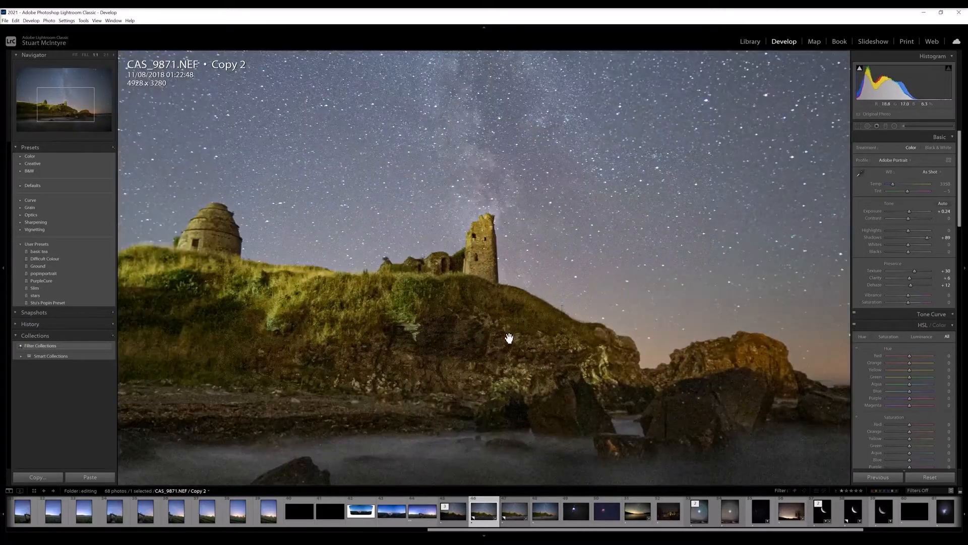
pyautogui.click(403, 353)
pyautogui.click(432, 347)
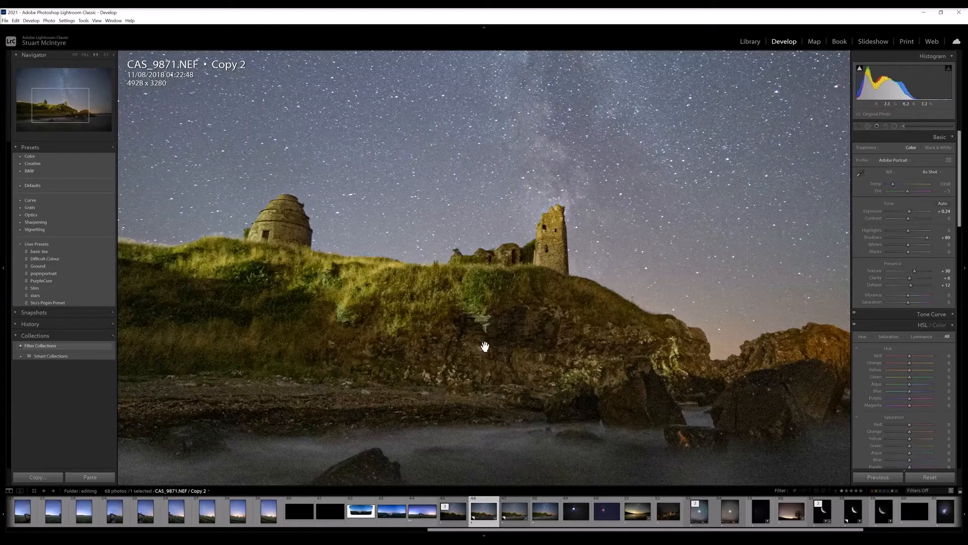
pyautogui.click(535, 370)
pyautogui.moveTo(916, 272); pyautogui.dragTo(914, 274)
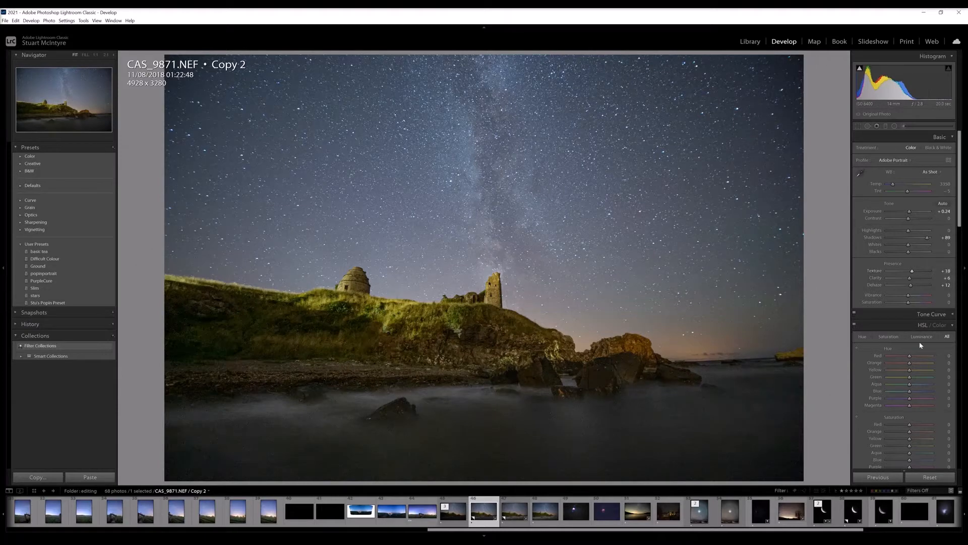
# - Set the luminance noise reduction to 21 and check its effect on the cliff up close
pyautogui.moveTo(960, 136); pyautogui.dragTo(961, 273)
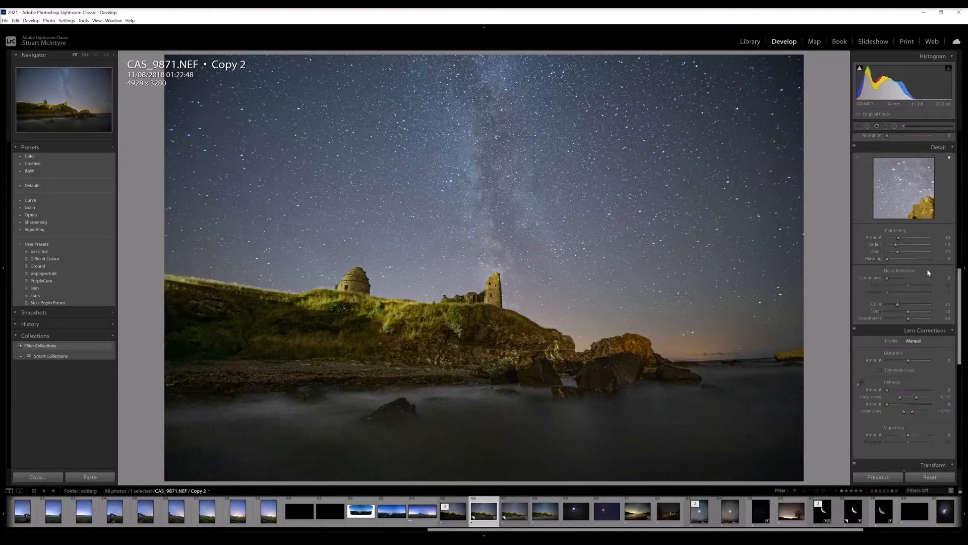
pyautogui.moveTo(890, 278); pyautogui.dragTo(896, 281)
pyautogui.click(465, 348)
pyautogui.click(464, 349)
# - Set the sharpening radius to 2.5 and amount to 78, and check the tower's detail up close
pyautogui.moveTo(896, 247); pyautogui.dragTo(923, 246)
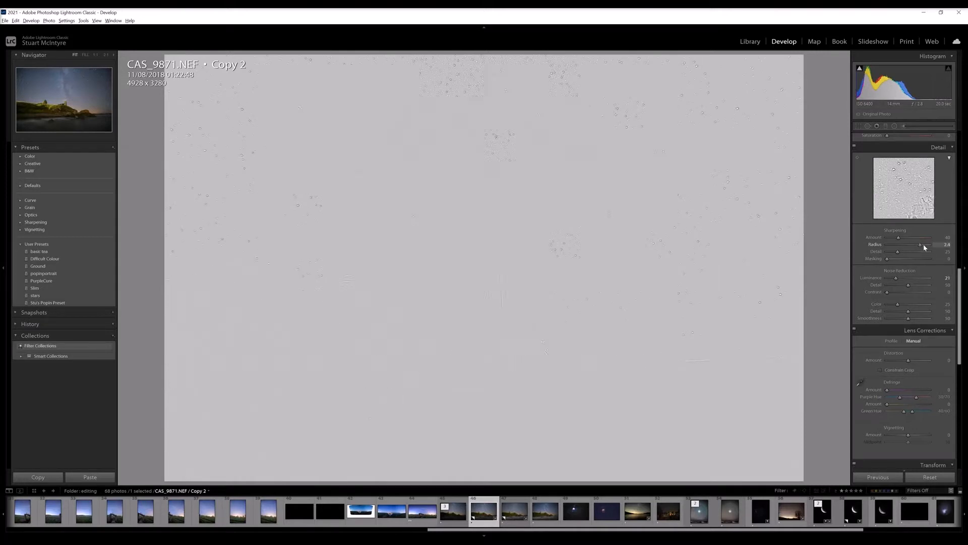
pyautogui.moveTo(925, 247); pyautogui.dragTo(921, 247)
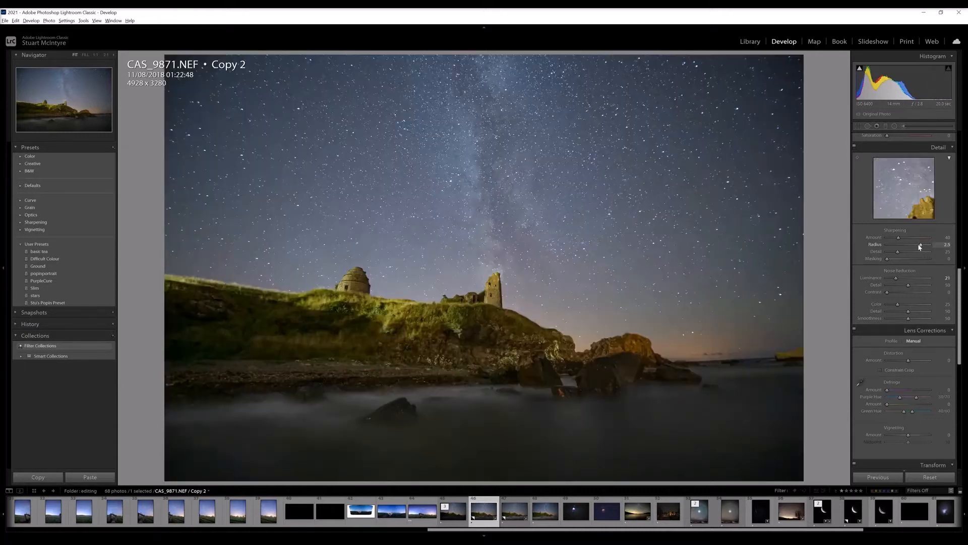
pyautogui.click(909, 239)
pyautogui.click(498, 310)
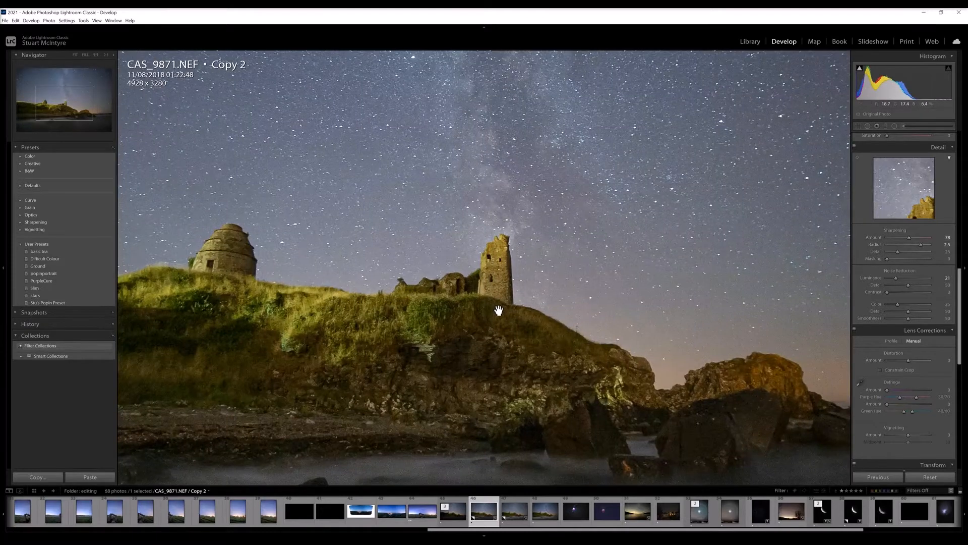
pyautogui.click(499, 311)
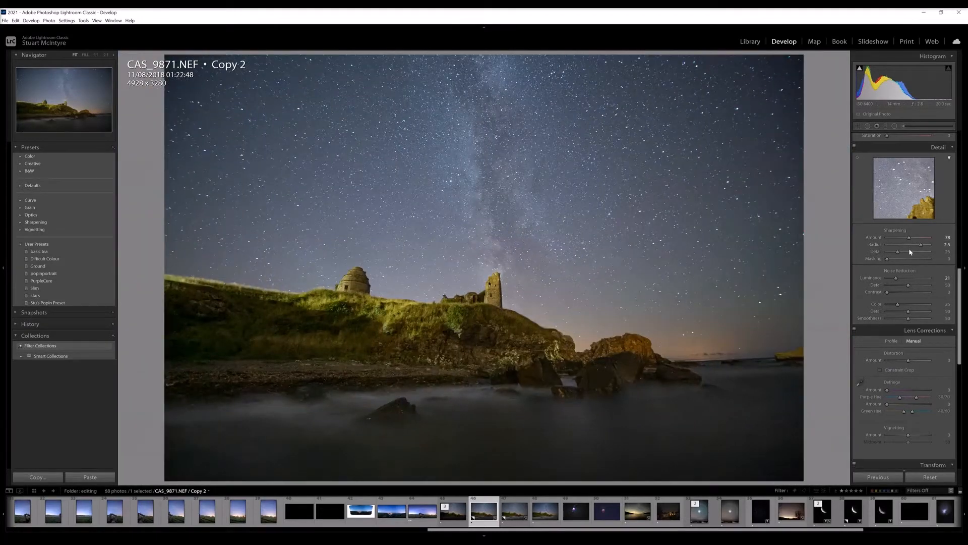
# - Set Vibrance to +5 and dismiss the Java update notification
pyautogui.scroll(-2, 910, 376)
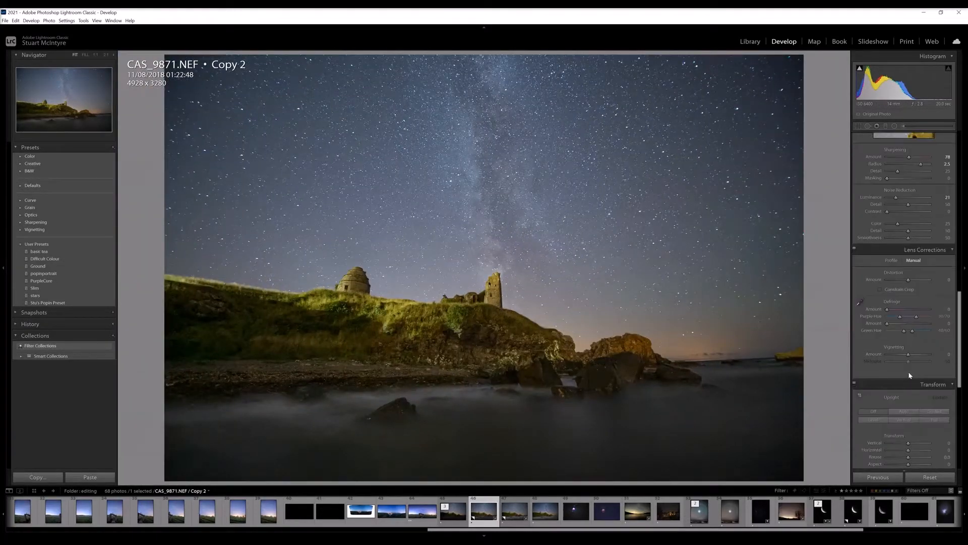
pyautogui.scroll(12, 910, 372)
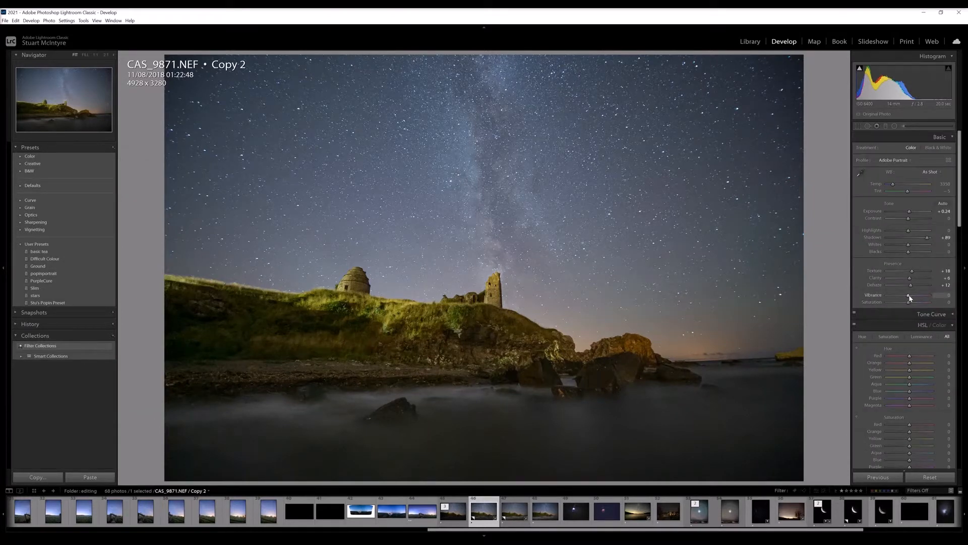
pyautogui.moveTo(909, 296); pyautogui.dragTo(910, 296)
pyautogui.scroll(-4, 844, 345)
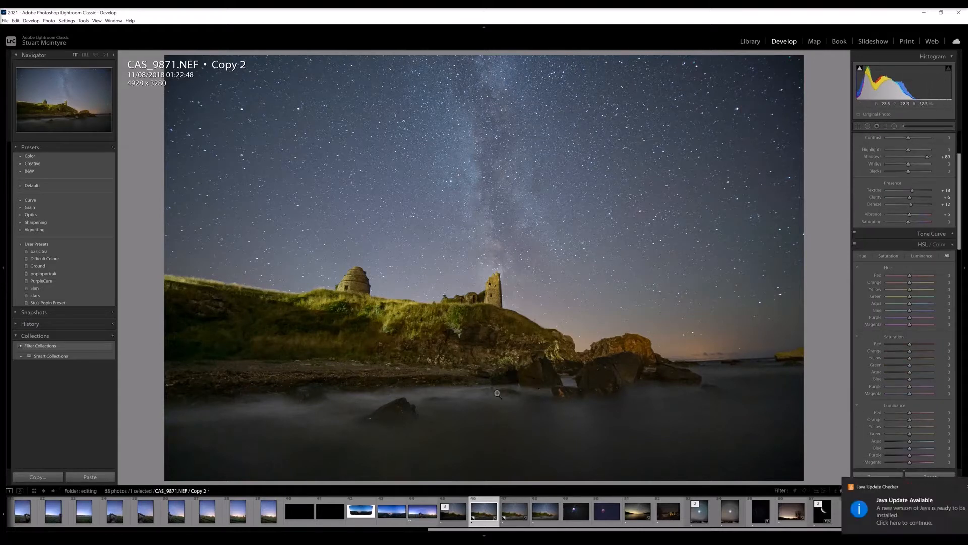
pyautogui.click(952, 488)
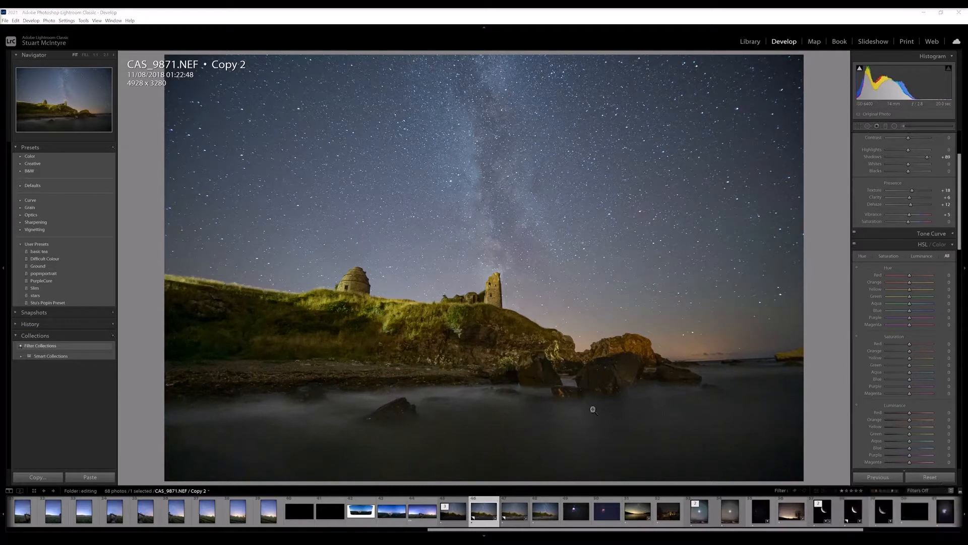
# - Paint an Adjustment Brush mask with the Noise effect at 40 and brush size 19 over the sea and foreshore
pyautogui.scroll(4, 889, 121)
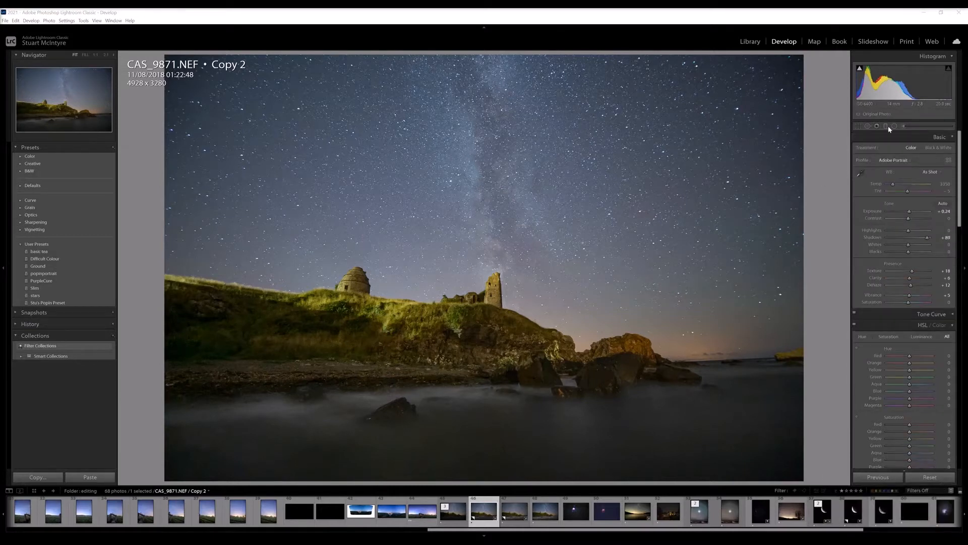
pyautogui.click(886, 127)
pyautogui.click(887, 127)
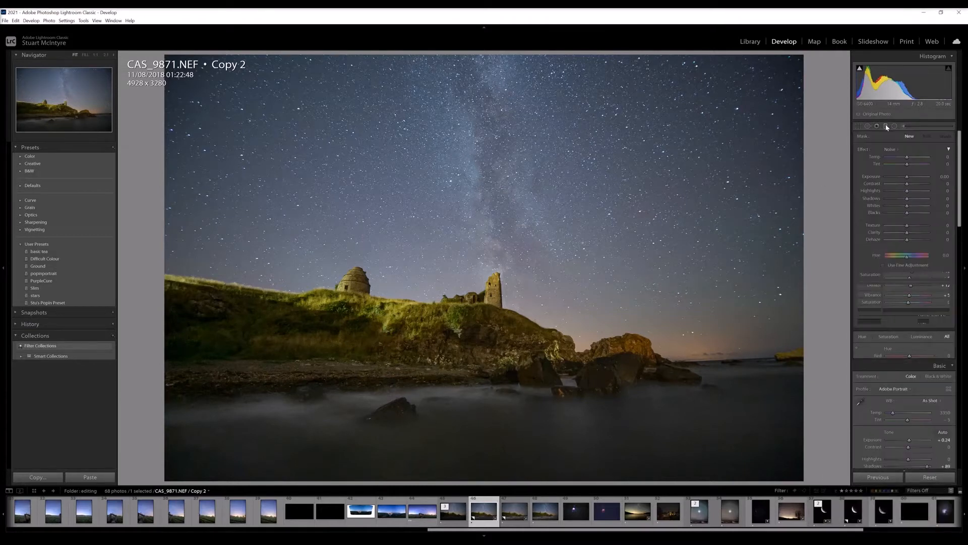
pyautogui.click(918, 129)
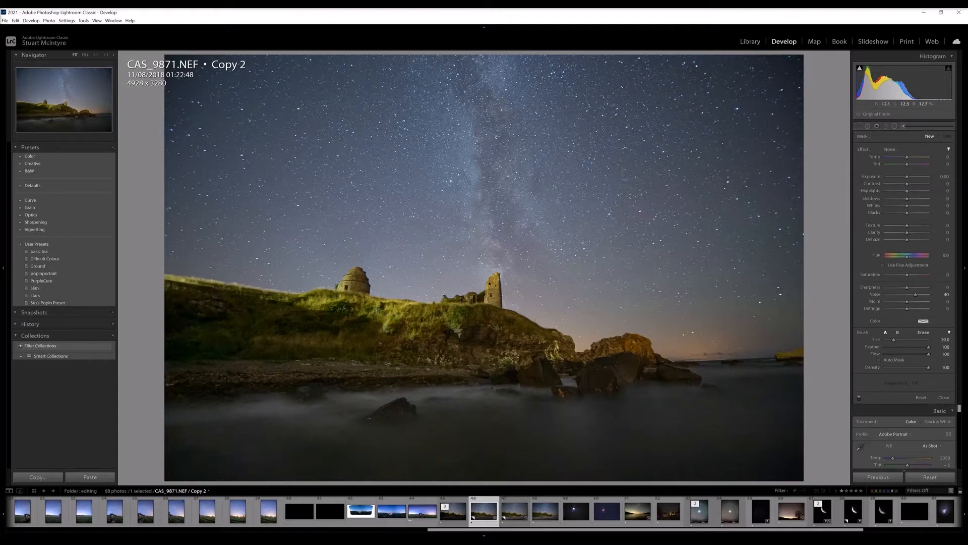
pyautogui.moveTo(767, 399)
pyautogui.mouseDown()
pyautogui.moveTo(701, 403)
pyautogui.moveTo(651, 393)
pyautogui.mouseUp()
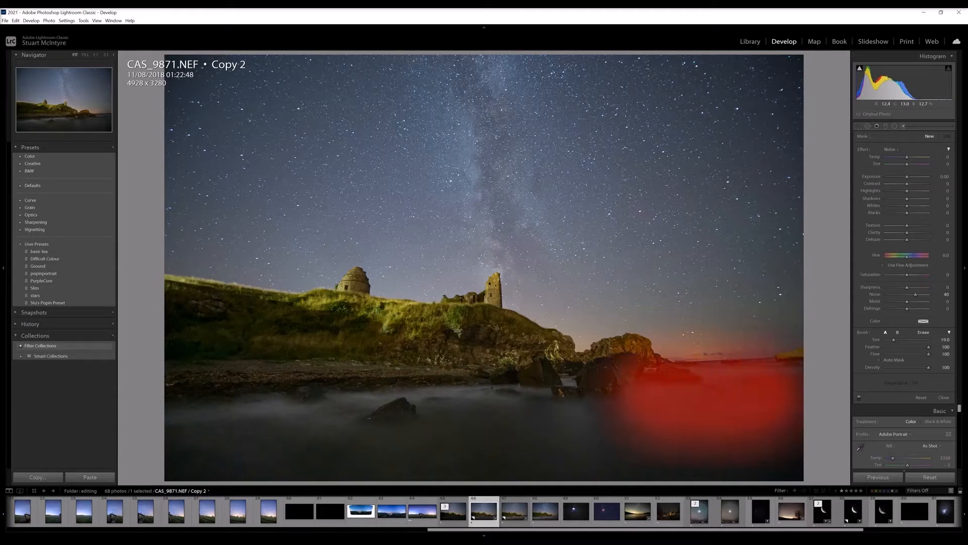
pyautogui.moveTo(711, 408)
pyautogui.mouseDown()
pyautogui.moveTo(734, 416)
pyautogui.moveTo(744, 436)
pyautogui.moveTo(653, 451)
pyautogui.moveTo(534, 451)
pyautogui.mouseUp()
pyautogui.moveTo(530, 399)
pyautogui.mouseDown()
pyautogui.moveTo(600, 378)
pyautogui.moveTo(434, 398)
pyautogui.moveTo(353, 424)
pyautogui.moveTo(202, 419)
pyautogui.moveTo(196, 449)
pyautogui.moveTo(434, 456)
pyautogui.mouseUp()
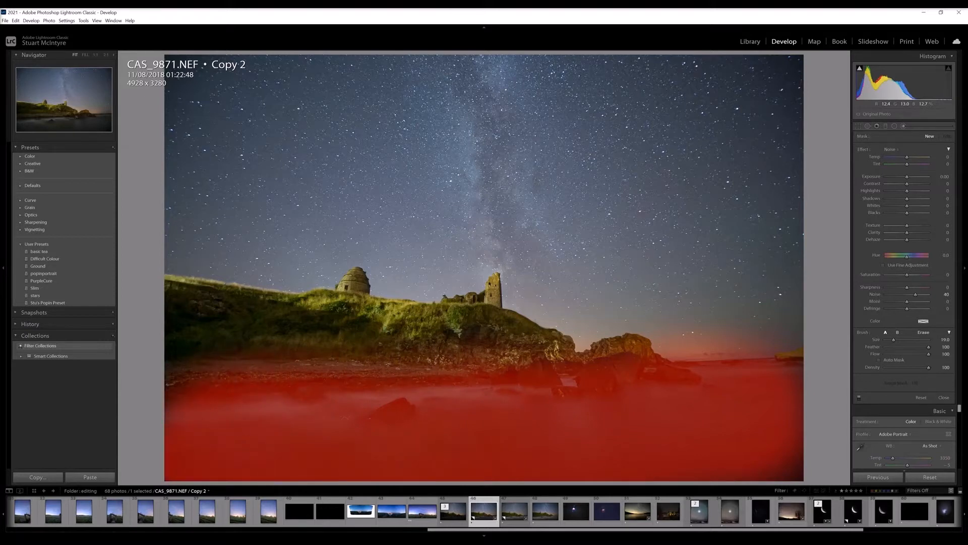
pyautogui.moveTo(726, 453); pyautogui.dragTo(795, 422)
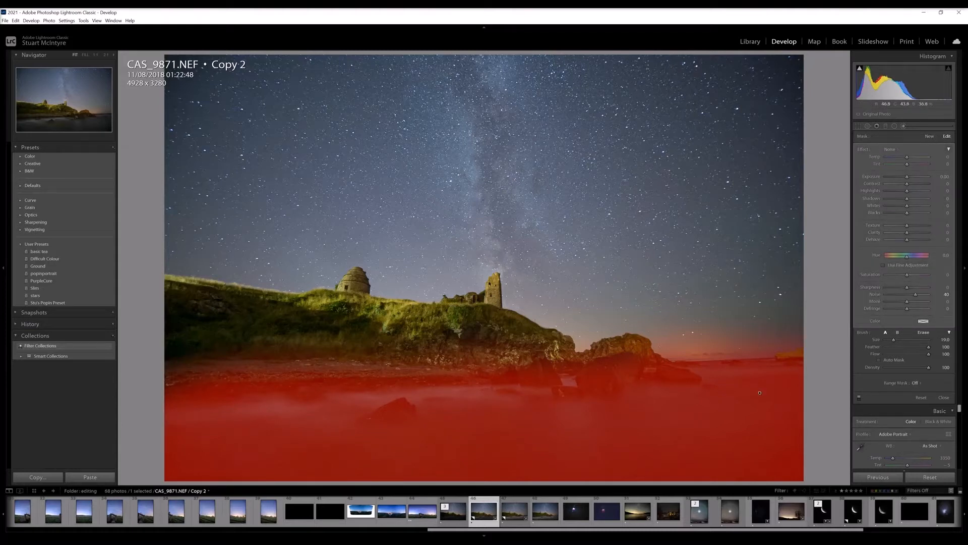
# - Try erasing a small spot of the brush mask over the sea with a size 10 eraser, and paint it back in
pyautogui.press('alt')
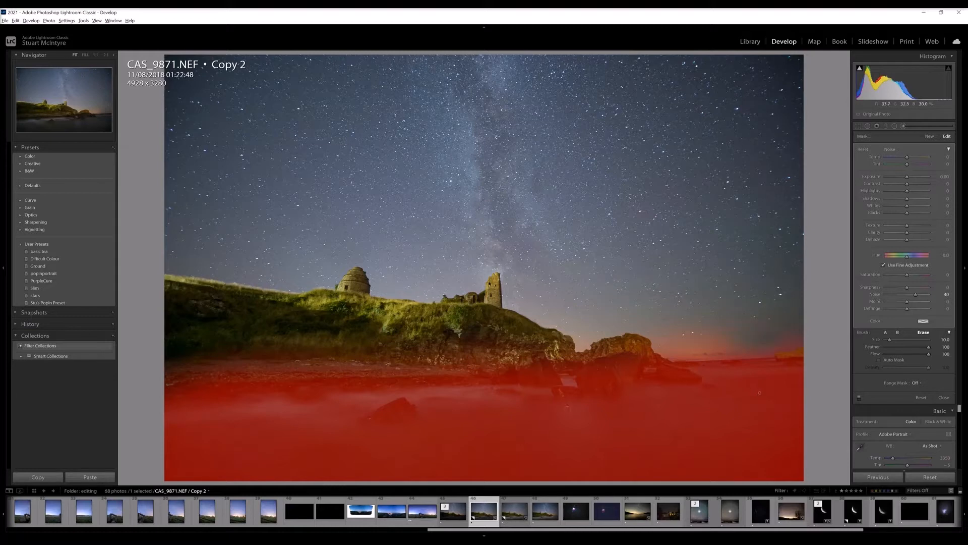
pyautogui.moveTo(595, 426); pyautogui.dragTo(591, 430)
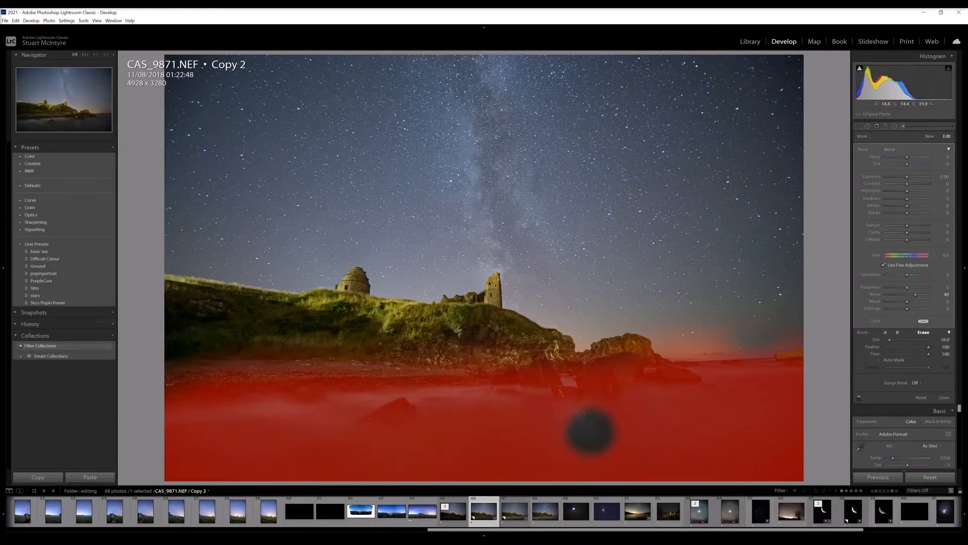
pyautogui.click(589, 429)
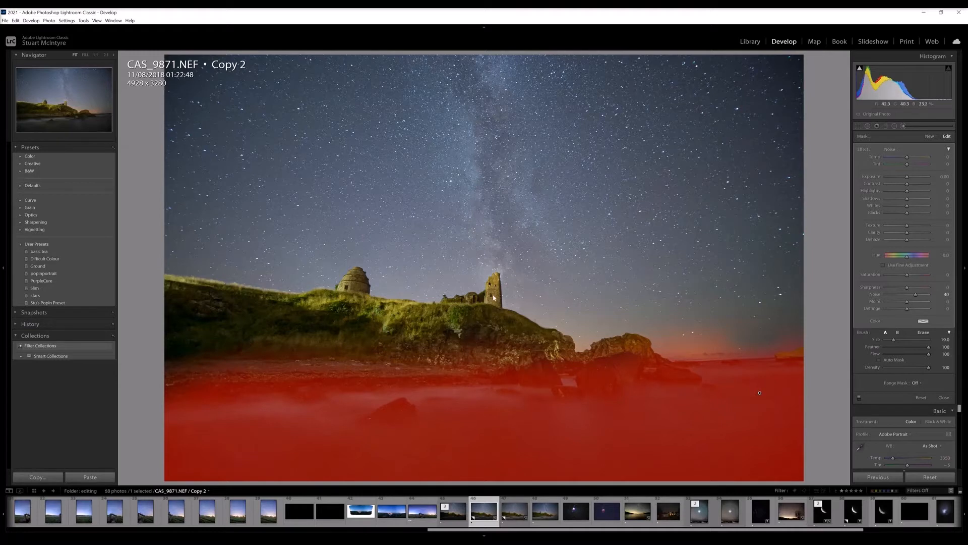
# - Brush the mask over the tower and cliff, and erase it from there and the rocky foreshore with an eraser of size 13 to 14
pyautogui.click(492, 316)
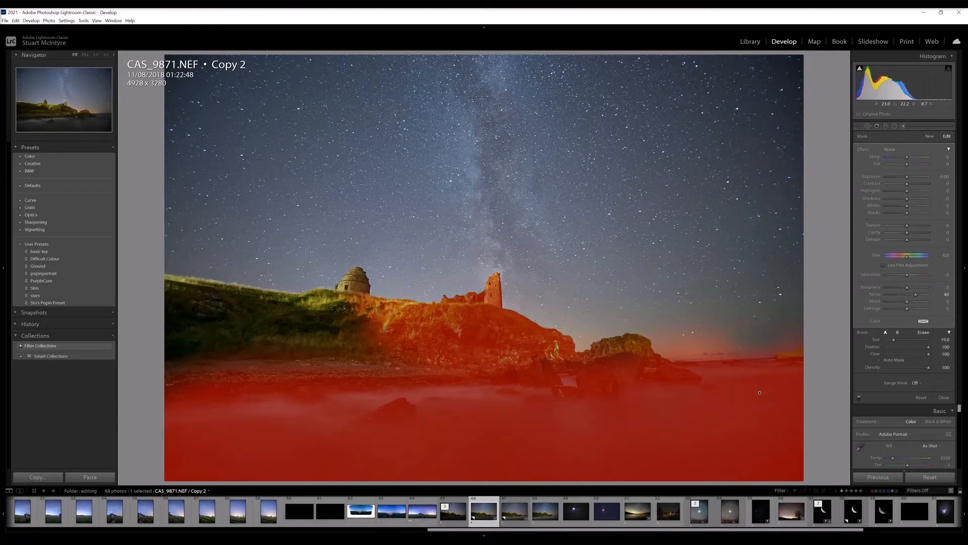
pyautogui.press('alt')
pyautogui.press('alt')
pyautogui.moveTo(386, 311)
pyautogui.mouseDown()
pyautogui.moveTo(510, 314)
pyautogui.moveTo(550, 339)
pyautogui.moveTo(398, 337)
pyautogui.moveTo(505, 352)
pyautogui.mouseUp()
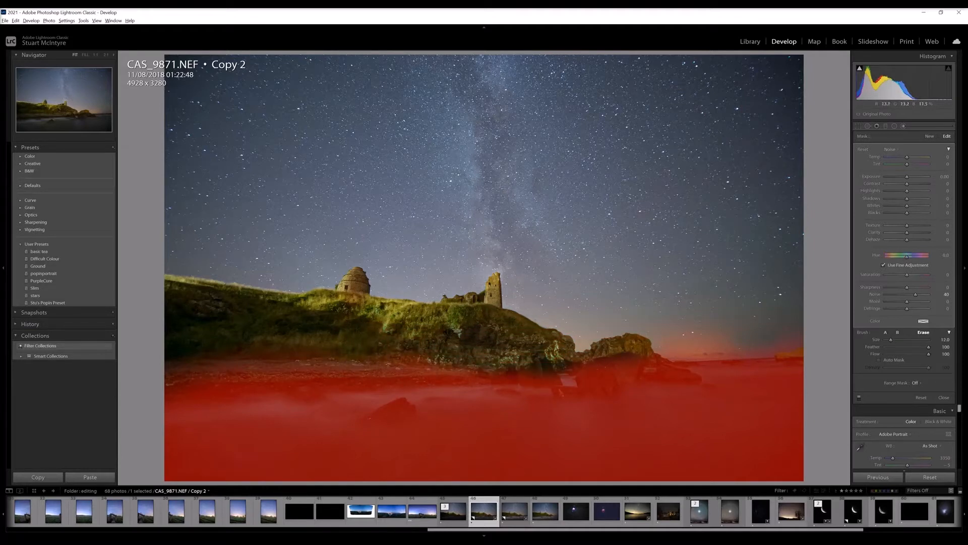
pyautogui.moveTo(247, 334); pyautogui.dragTo(216, 325)
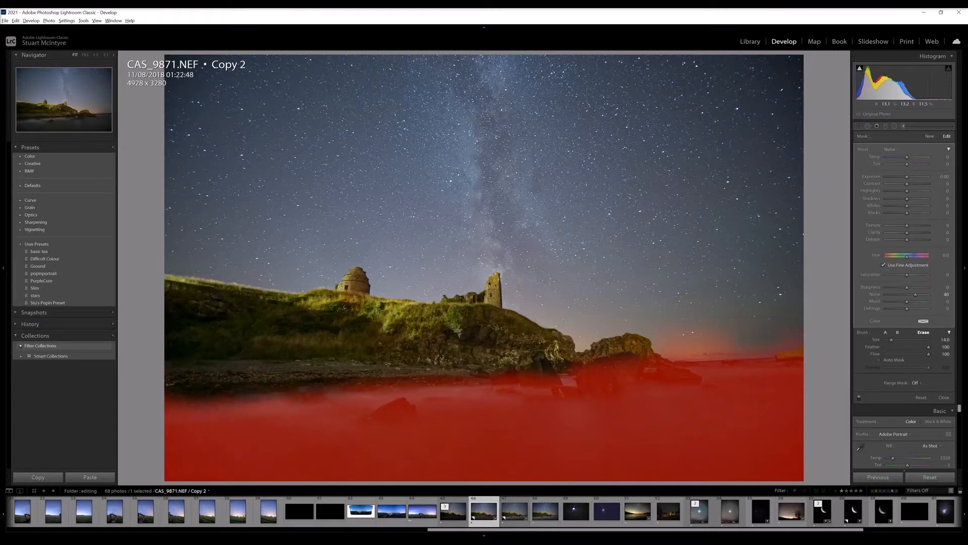
pyautogui.moveTo(371, 347); pyautogui.dragTo(428, 344)
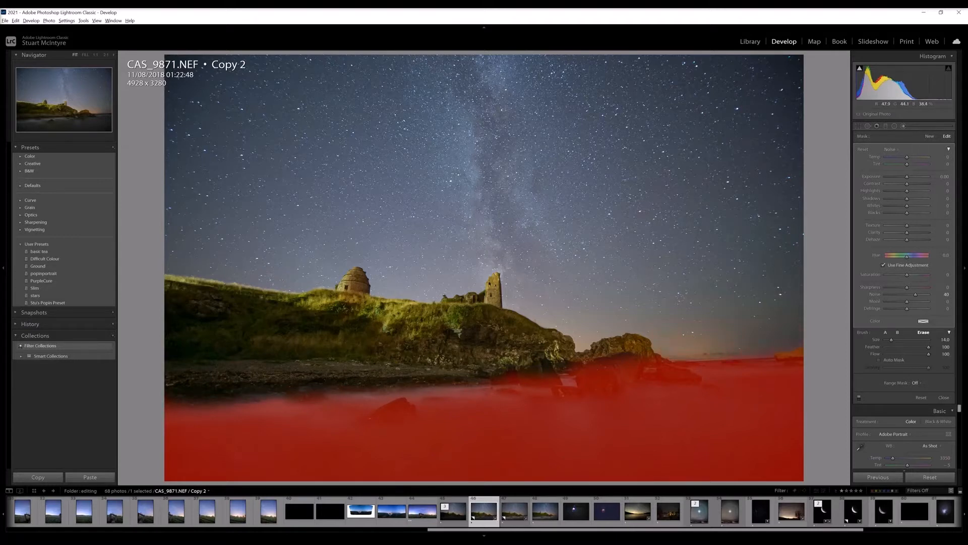
# - Refine the brush mask around the distant headland at the sea's far end with a smaller brush, and hide the mask overlay
pyautogui.moveTo(888, 340); pyautogui.dragTo(887, 339)
pyautogui.moveTo(801, 348)
pyautogui.mouseDown()
pyautogui.moveTo(773, 348)
pyautogui.moveTo(796, 347)
pyautogui.moveTo(772, 351)
pyautogui.moveTo(802, 350)
pyautogui.mouseUp()
pyautogui.scroll(-9, 793, 365)
pyautogui.moveTo(799, 352); pyautogui.dragTo(778, 349)
pyautogui.press('alt')
pyautogui.moveTo(800, 339); pyautogui.dragTo(775, 341)
pyautogui.press('o')
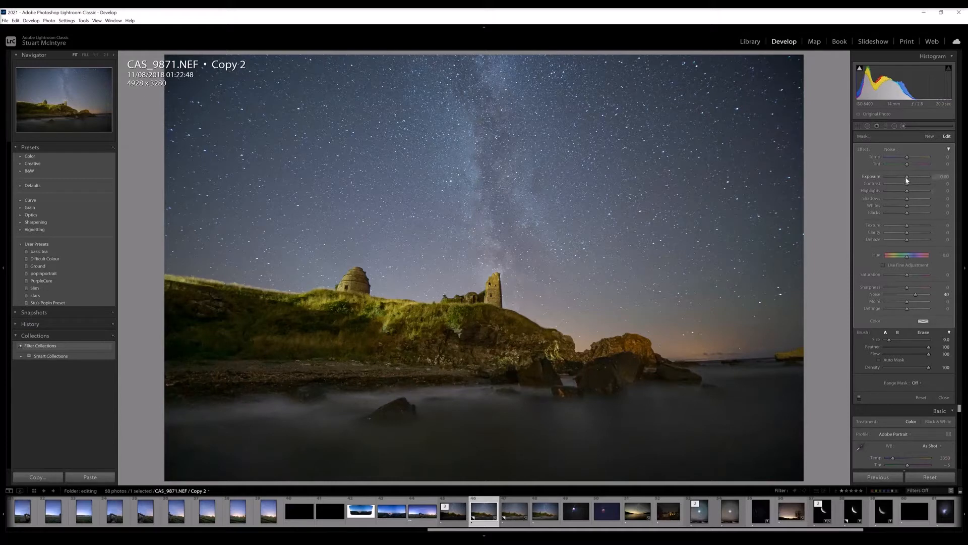
# - Set the sea mask's Exposure to 0.62 and its Noise to 57
pyautogui.moveTo(906, 178); pyautogui.dragTo(910, 180)
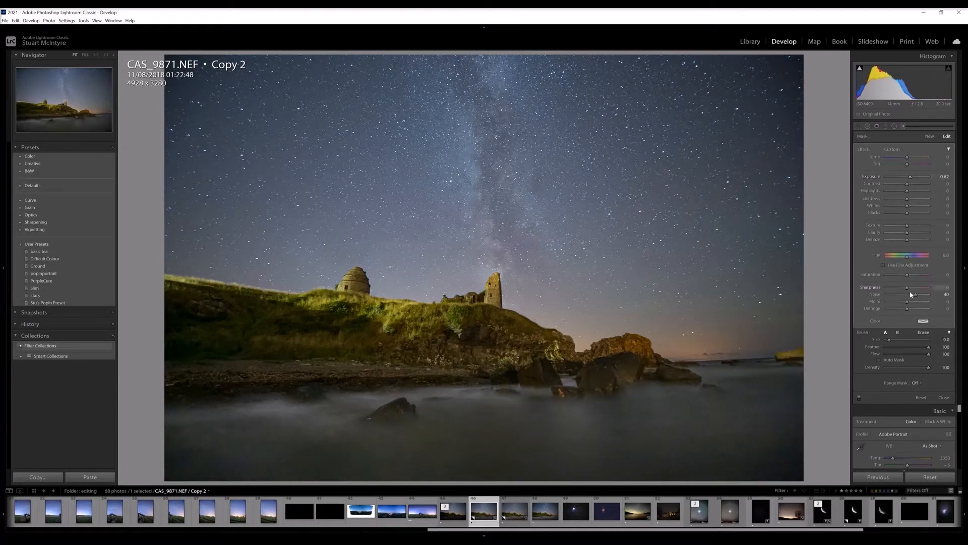
pyautogui.moveTo(916, 293); pyautogui.dragTo(931, 290)
pyautogui.moveTo(930, 288); pyautogui.dragTo(915, 287)
# - Paint a new Noise 40 brush mask over the dark foreshore rocks, set its Exposure to 0.05 and Blacks to -8, and hide the overlay
pyautogui.click(931, 137)
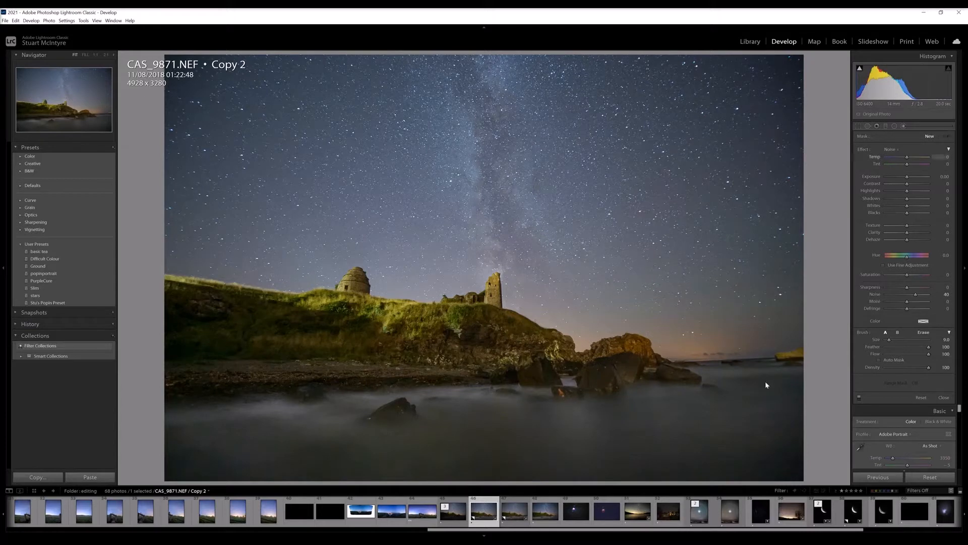
pyautogui.click(760, 397)
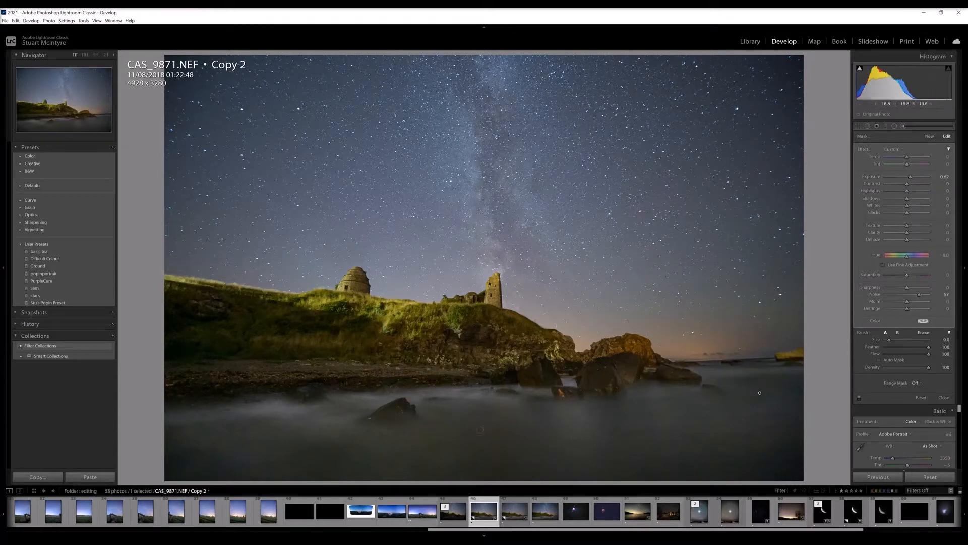
pyautogui.click(932, 137)
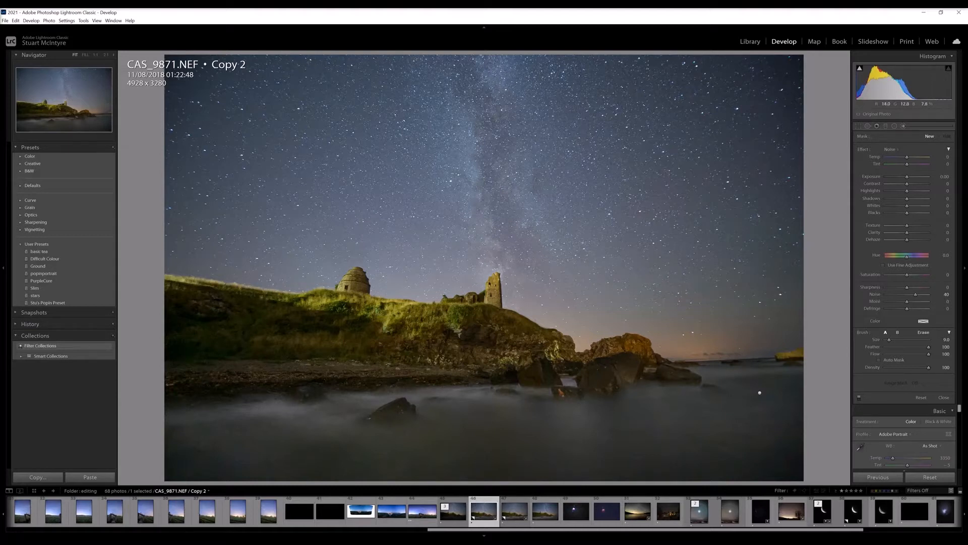
pyautogui.moveTo(641, 362)
pyautogui.mouseDown()
pyautogui.moveTo(622, 384)
pyautogui.moveTo(582, 368)
pyautogui.moveTo(543, 378)
pyautogui.mouseUp()
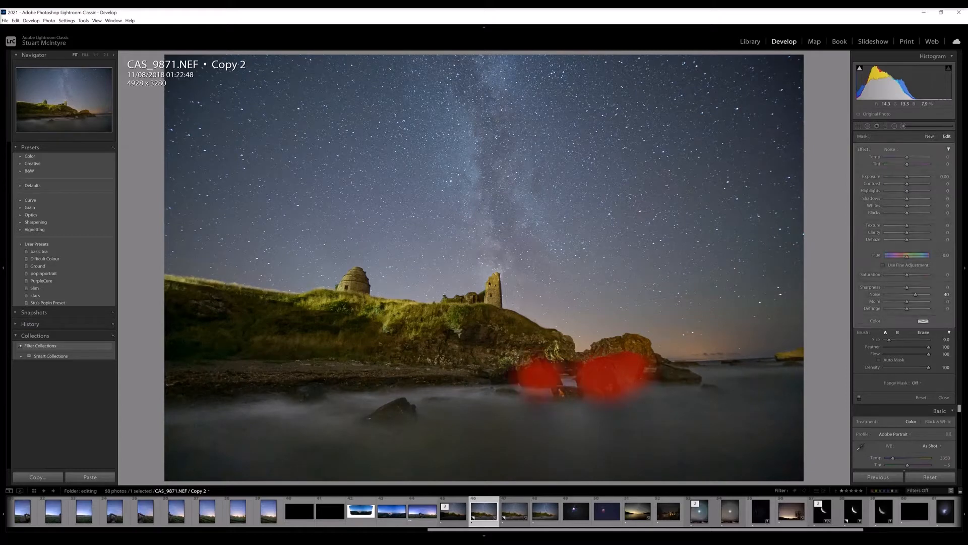
pyautogui.press('[')
pyautogui.moveTo(661, 362)
pyautogui.mouseDown()
pyautogui.moveTo(689, 373)
pyautogui.moveTo(647, 372)
pyautogui.mouseUp()
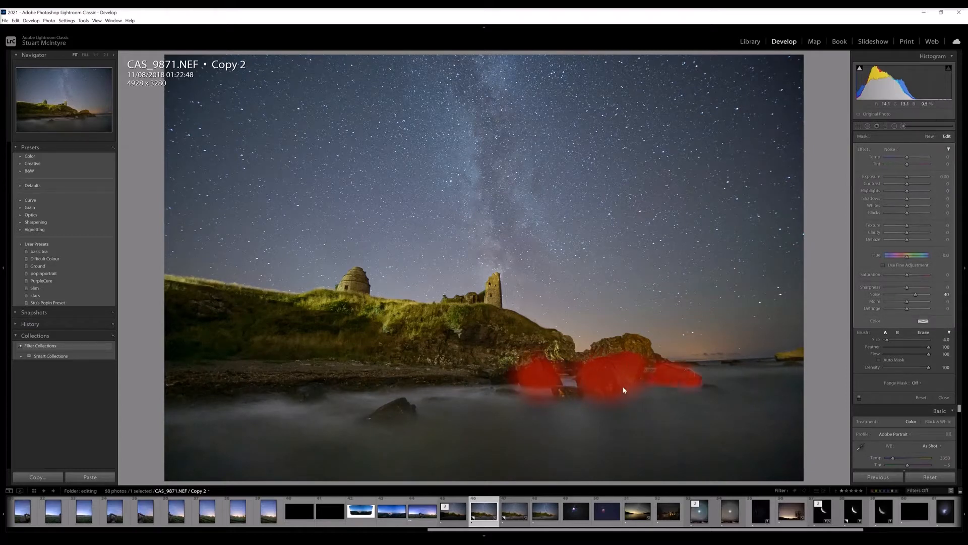
pyautogui.moveTo(580, 394)
pyautogui.mouseDown()
pyautogui.moveTo(571, 388)
pyautogui.moveTo(580, 392)
pyautogui.mouseUp()
pyautogui.moveTo(401, 409)
pyautogui.mouseDown()
pyautogui.moveTo(409, 412)
pyautogui.moveTo(398, 401)
pyautogui.moveTo(366, 416)
pyautogui.mouseUp()
pyautogui.press(']')
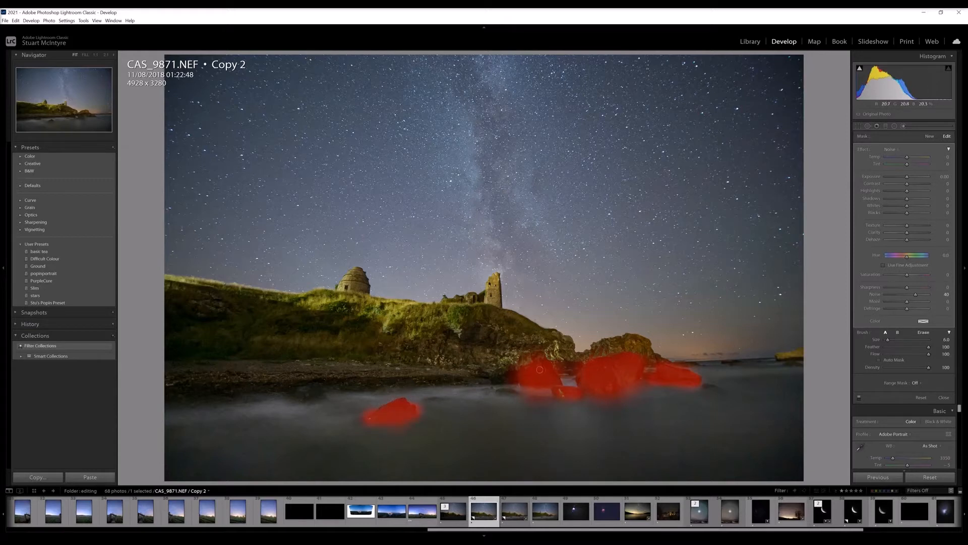
pyautogui.press('o')
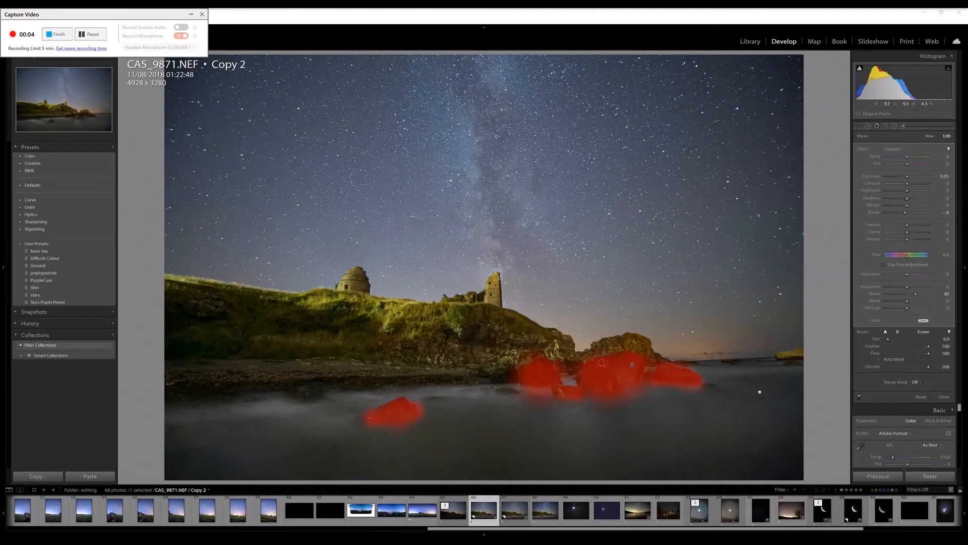
pyautogui.press('o')
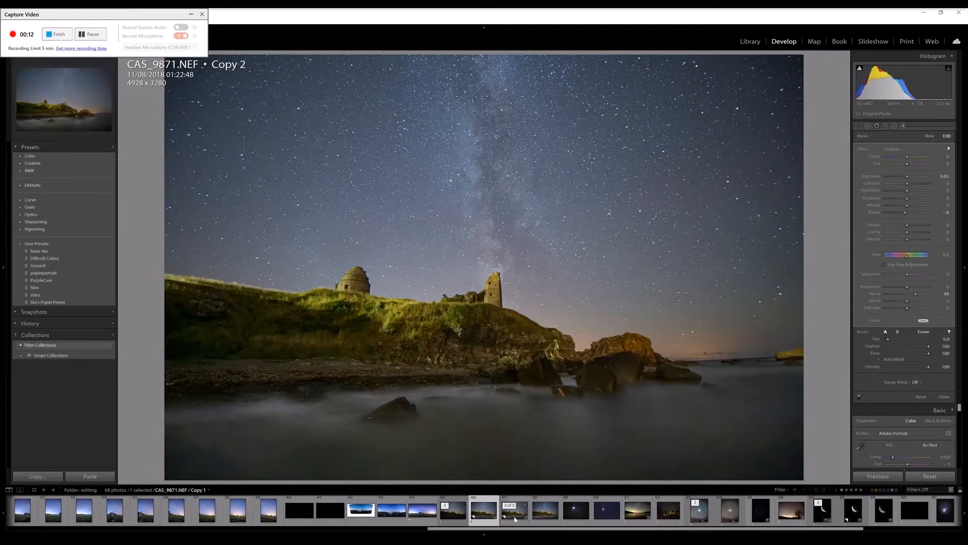
# - Switch to the original CAS_9871.NEF, close the brush, try the Adobe Vivid profile and apply Adobe Landscape
pyautogui.click(454, 520)
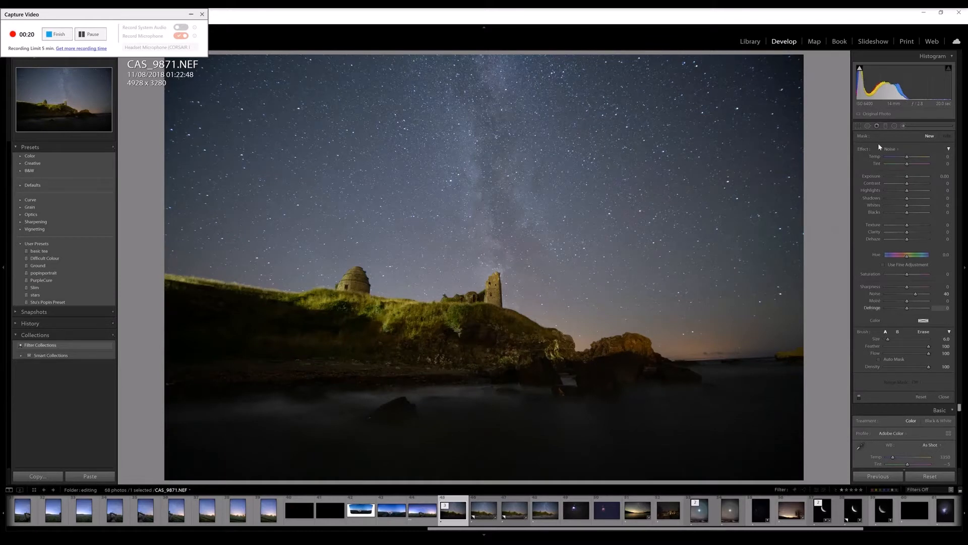
pyautogui.press('k')
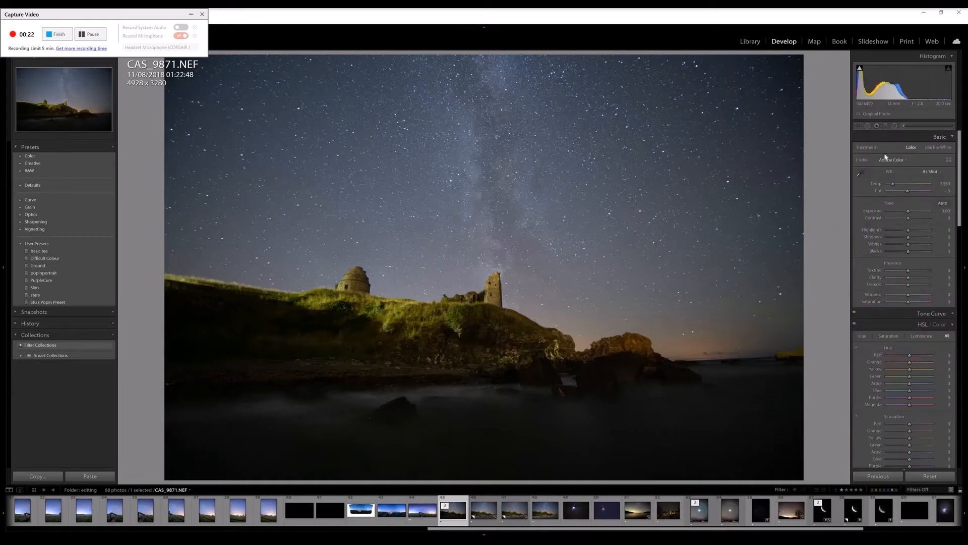
pyautogui.click(891, 161)
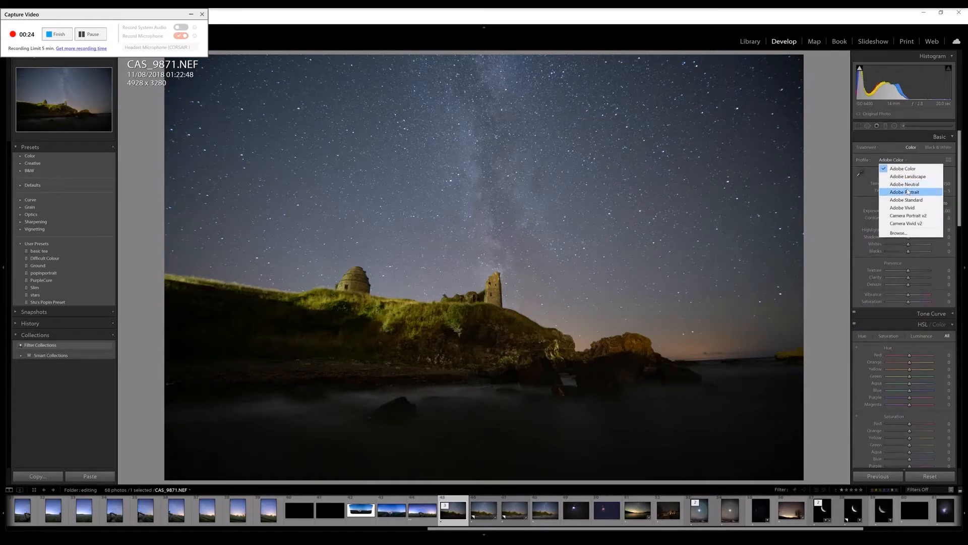
pyautogui.click(910, 209)
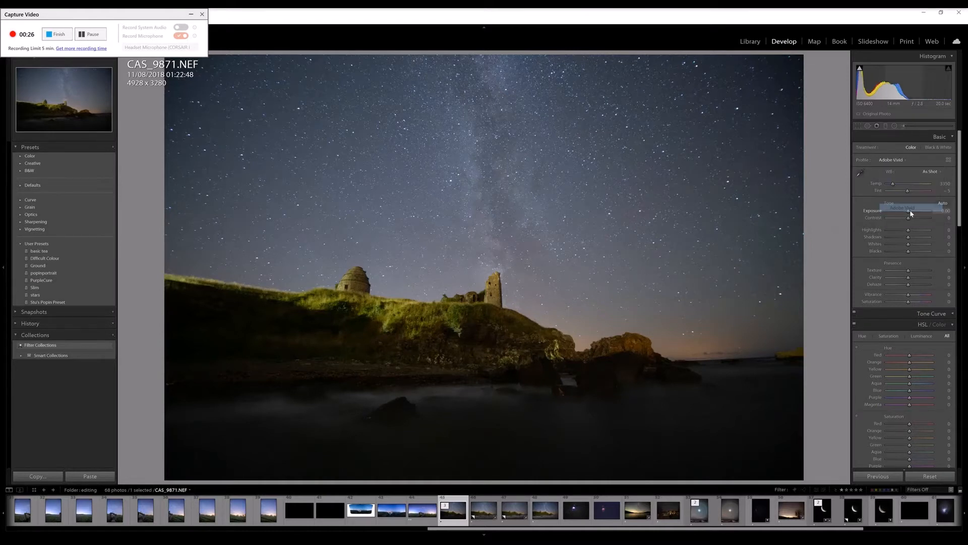
pyautogui.click(894, 160)
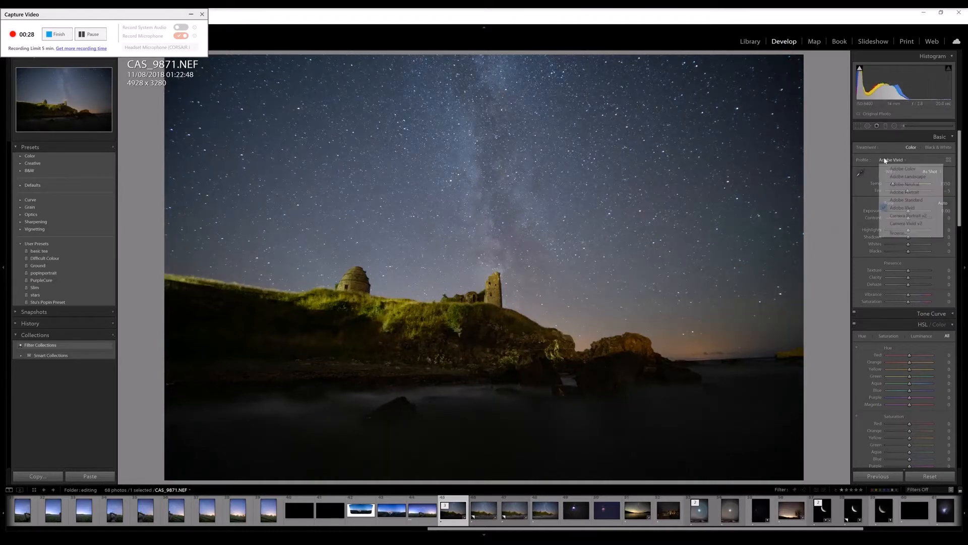
pyautogui.click(911, 178)
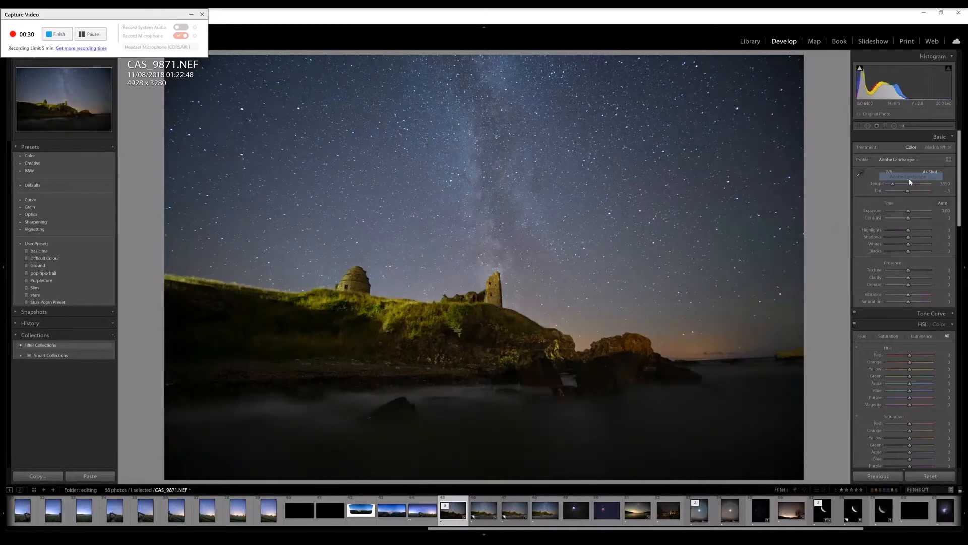
# - Try the Camera Vivid v2 profile, and reapply Adobe Landscape
pyautogui.click(897, 160)
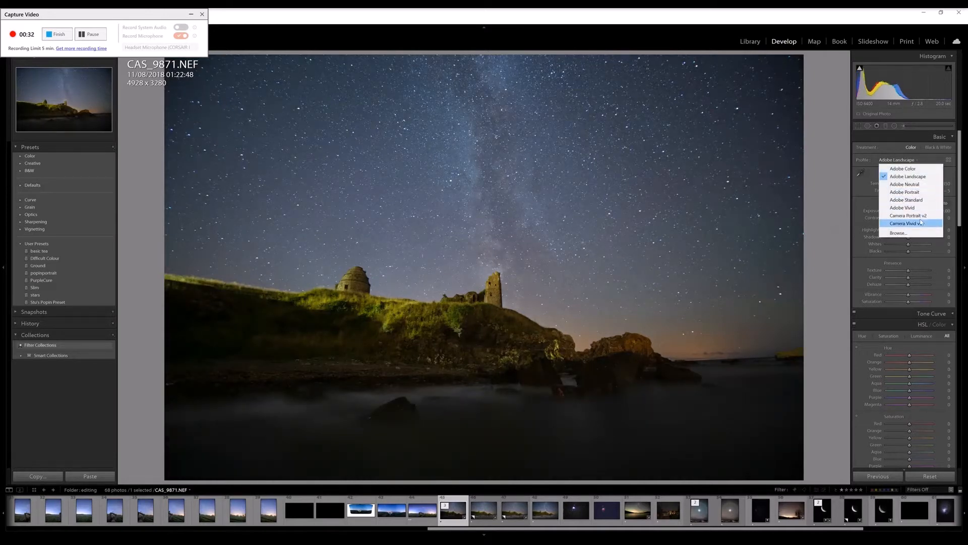
pyautogui.click(913, 224)
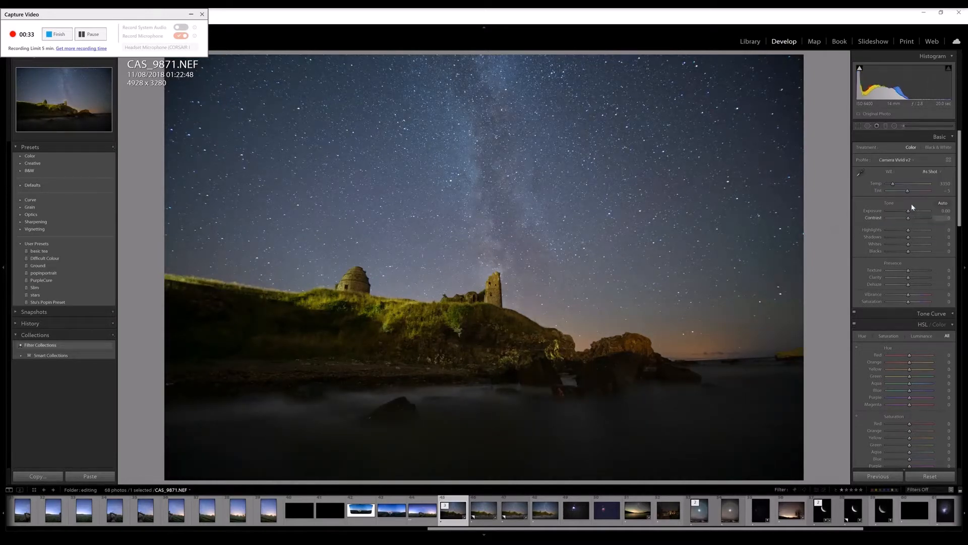
pyautogui.click(897, 160)
pyautogui.click(908, 177)
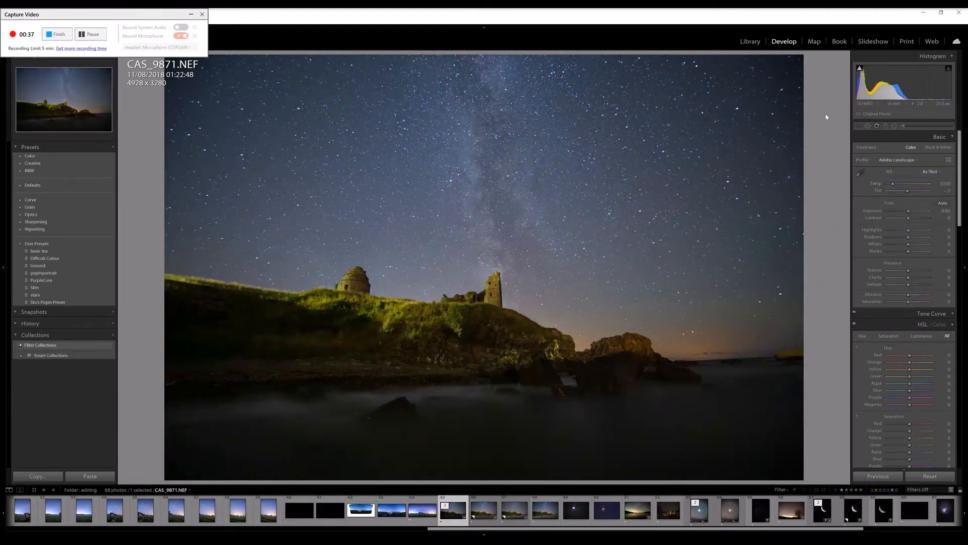
# - Set Shadows to -8, Whites to +30, Texture to +5, Clarity to +8 and Dehaze to +7, with Highlights and Blacks reset to 0
pyautogui.moveTo(911, 231)
pyautogui.mouseDown()
pyautogui.moveTo(897, 245)
pyautogui.moveTo(915, 242)
pyautogui.mouseUp()
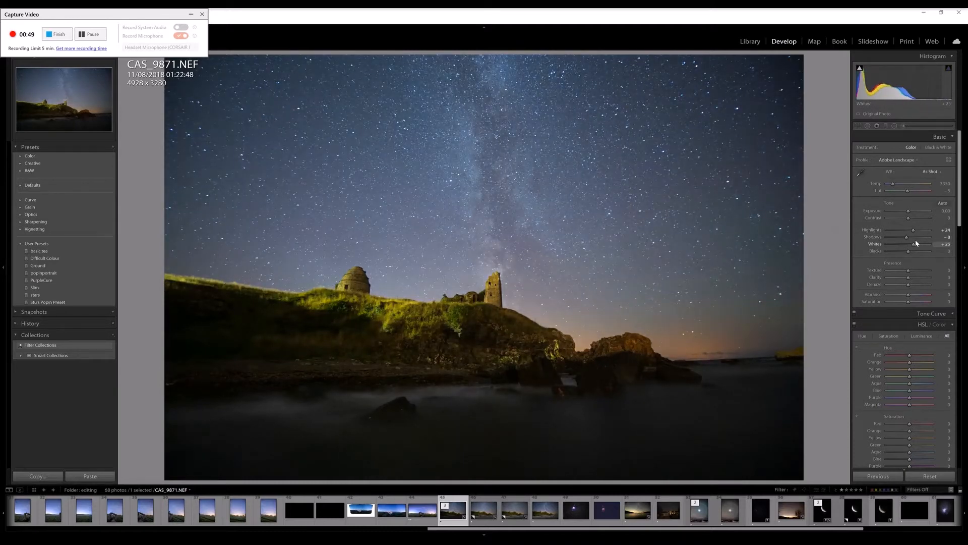
pyautogui.moveTo(908, 252); pyautogui.dragTo(911, 252)
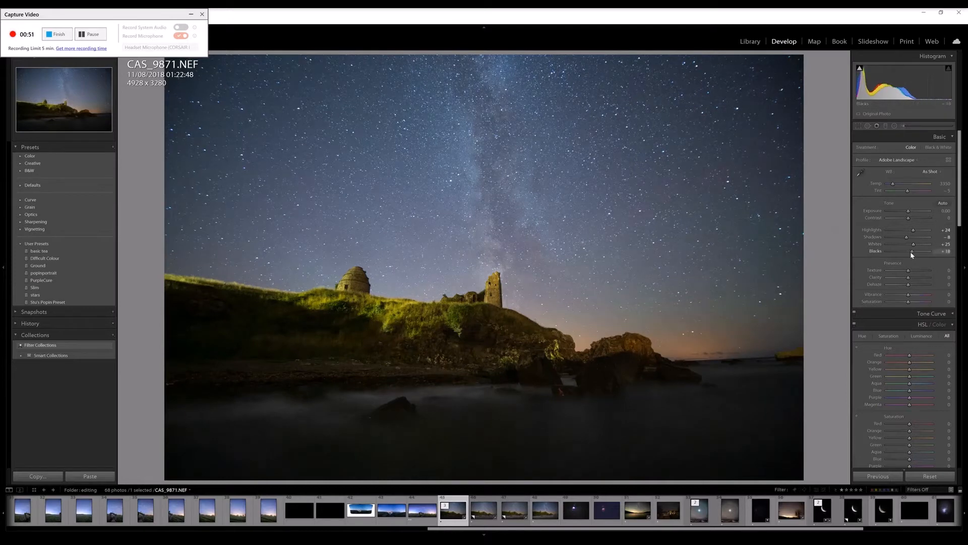
pyautogui.doubleClick(911, 254)
pyautogui.moveTo(913, 244); pyautogui.dragTo(912, 287)
pyautogui.doubleClick(910, 232)
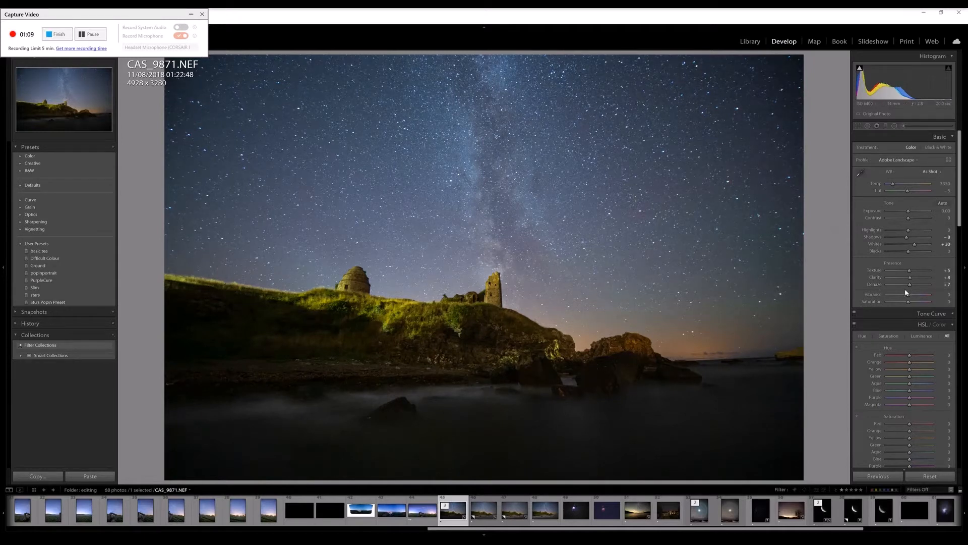
# - Apply some luminance noise reduction to the original photo
pyautogui.scroll(-8, 906, 292)
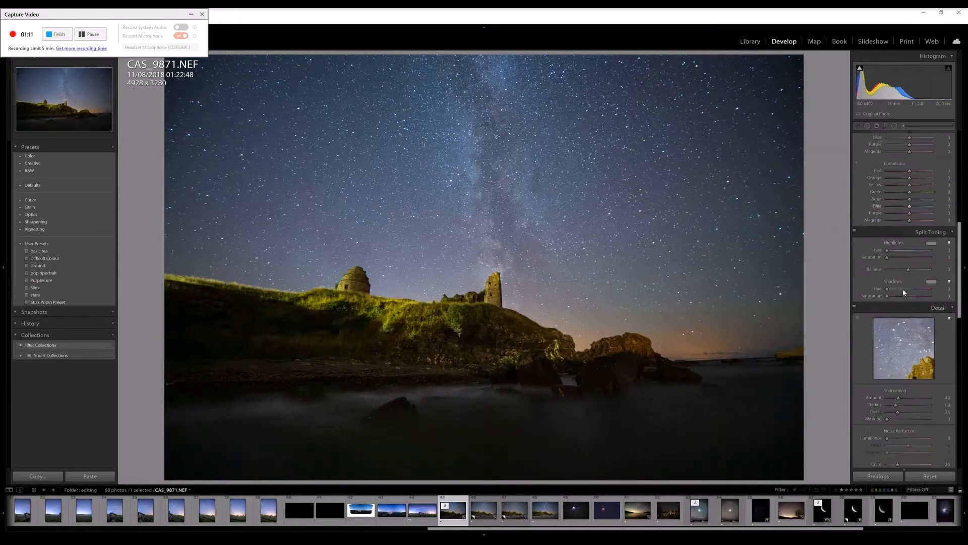
pyautogui.scroll(-4, 903, 290)
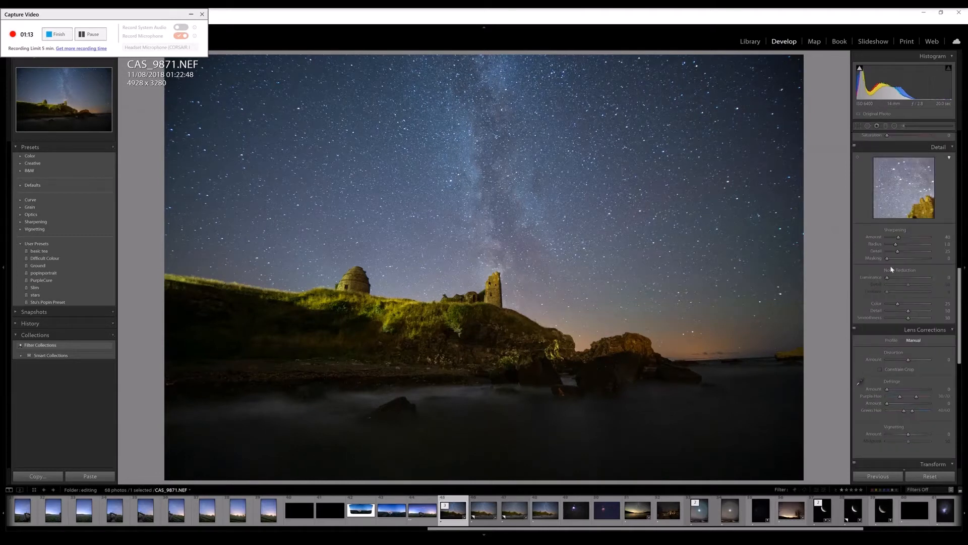
pyautogui.click(895, 278)
pyautogui.scroll(-5, 906, 303)
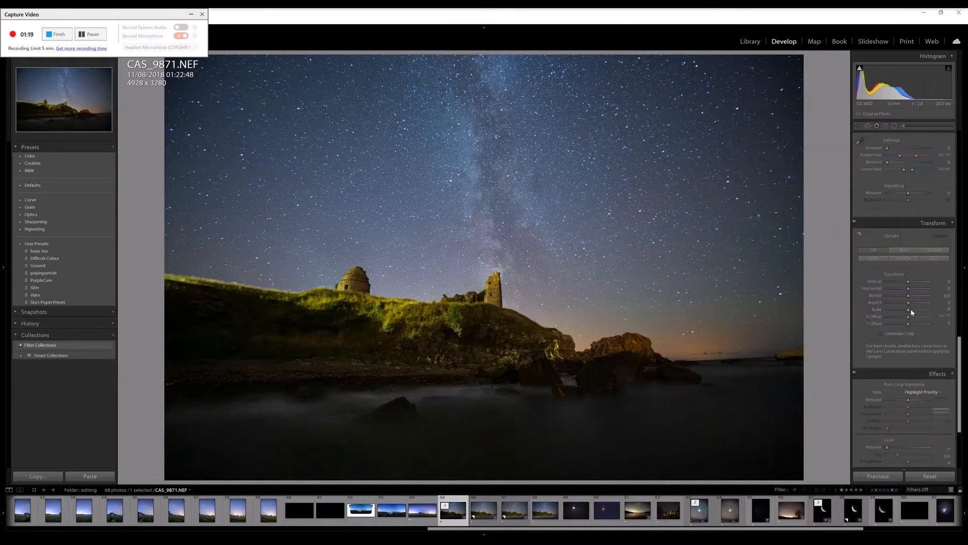
# - Open both the original CAS_9871.NEF and its virtual Copy 2 for editing in Adobe Photoshop 2021
pyautogui.rightClick(635, 298)
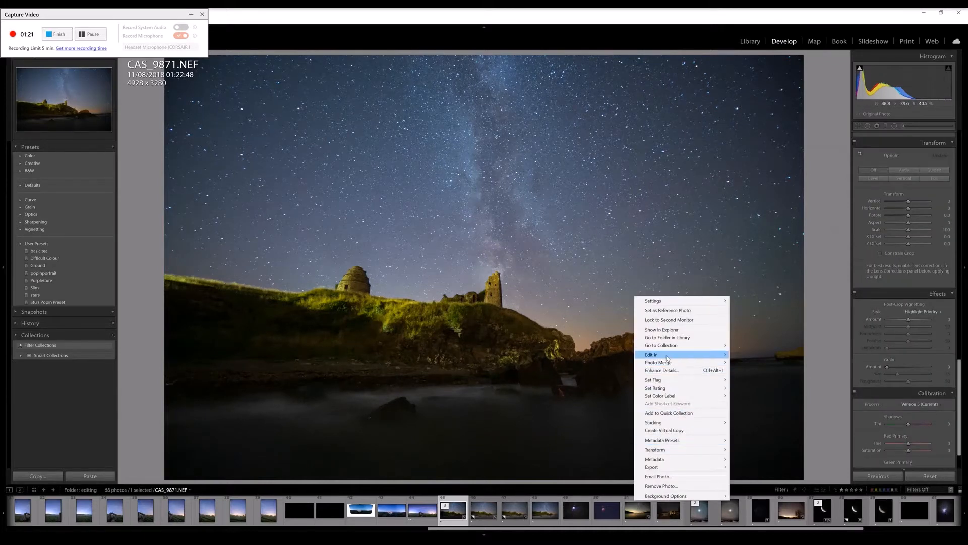
pyautogui.click(772, 356)
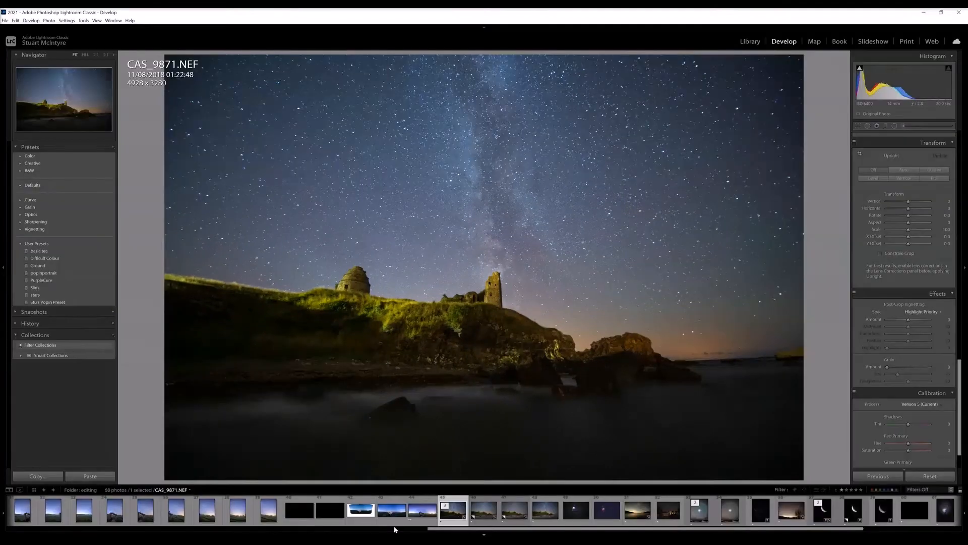
pyautogui.hotkey('ctrl', "'")
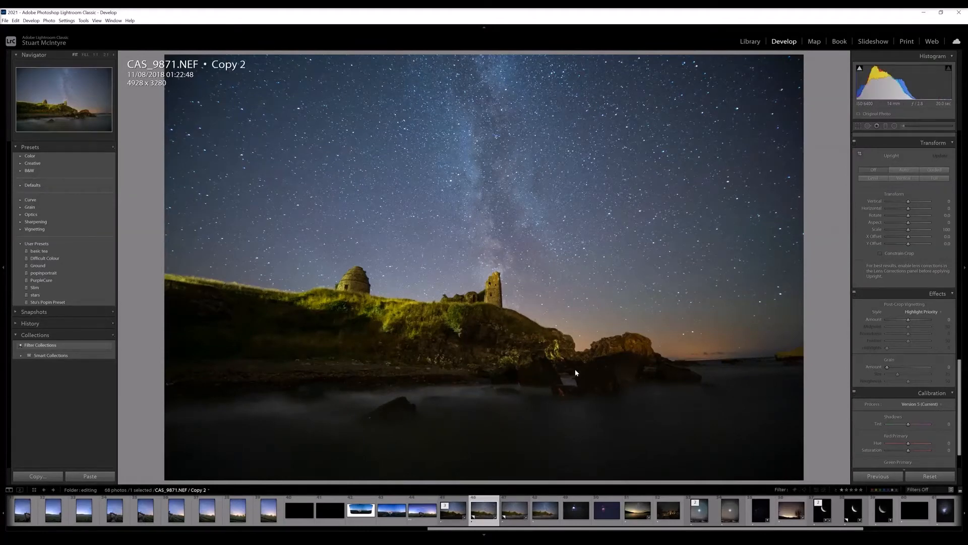
pyautogui.rightClick(557, 386)
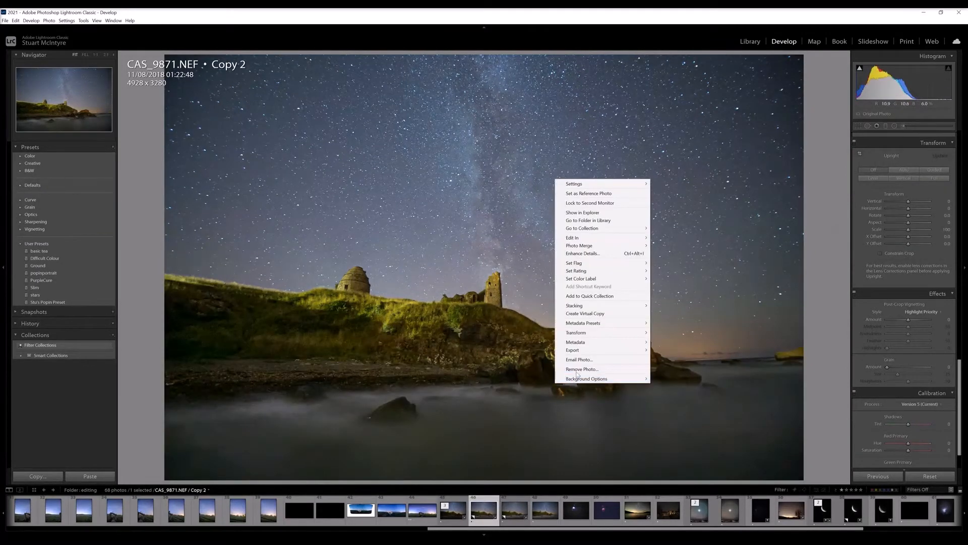
pyautogui.moveTo(602, 243)
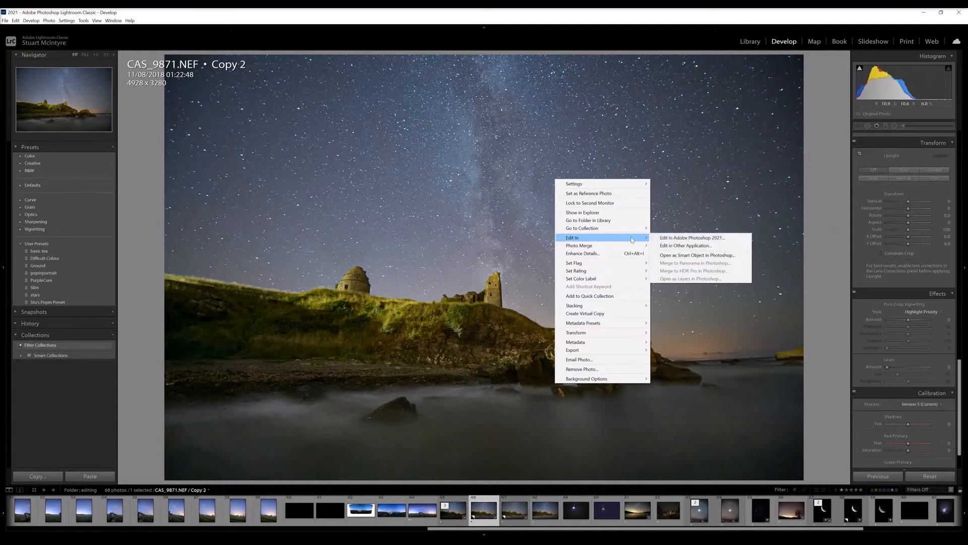
pyautogui.click(679, 237)
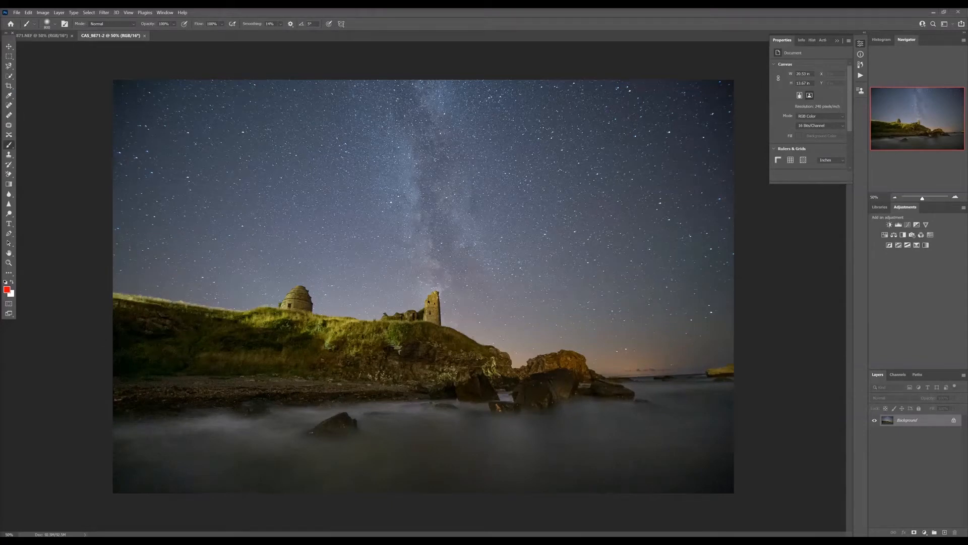
# - Copy the whole CAS_9871-2 image into the CAS_9871.NEF document as a new layer, hide it and select the Background layer
pyautogui.hotkey('ctrl', 'a')
pyautogui.hotkey('ctrl', 'Tab')
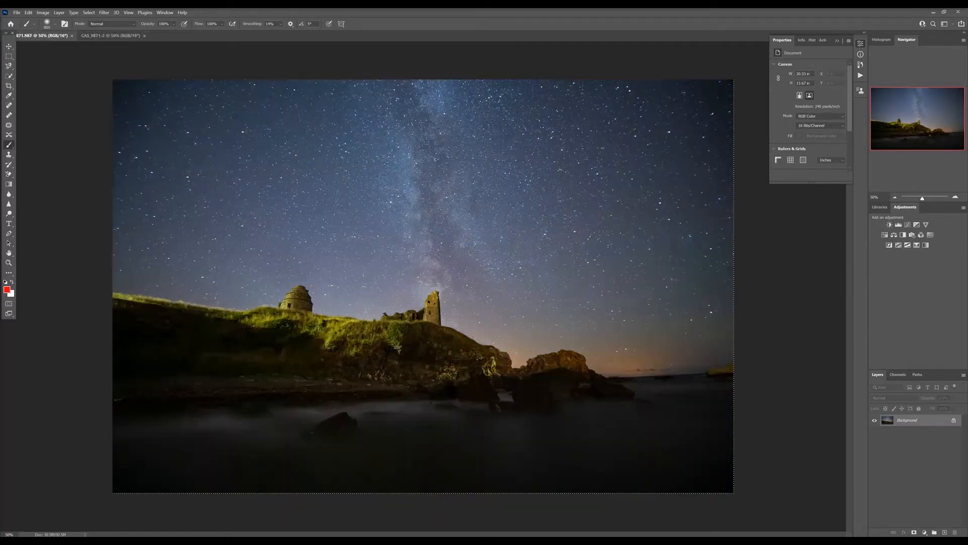
pyautogui.hotkey('ctrl', 'v')
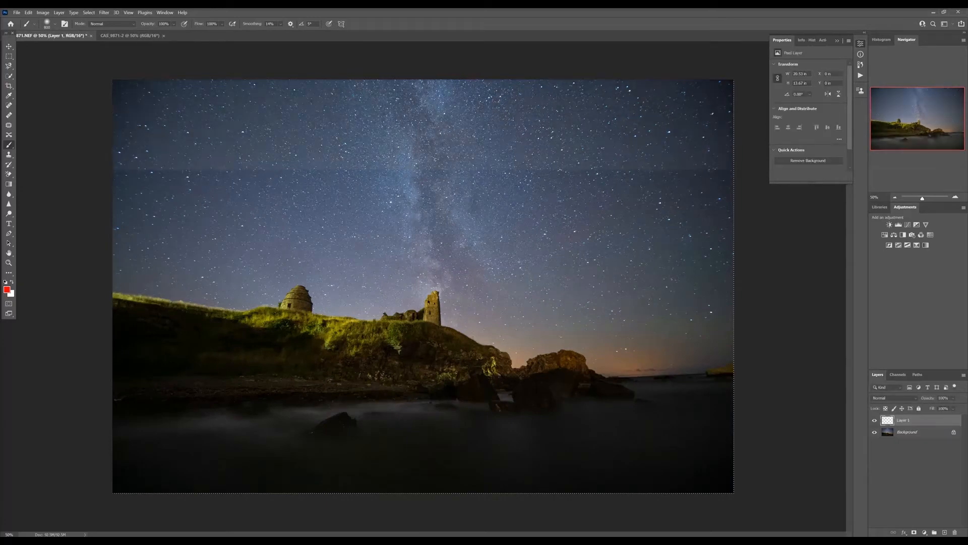
pyautogui.click(875, 421)
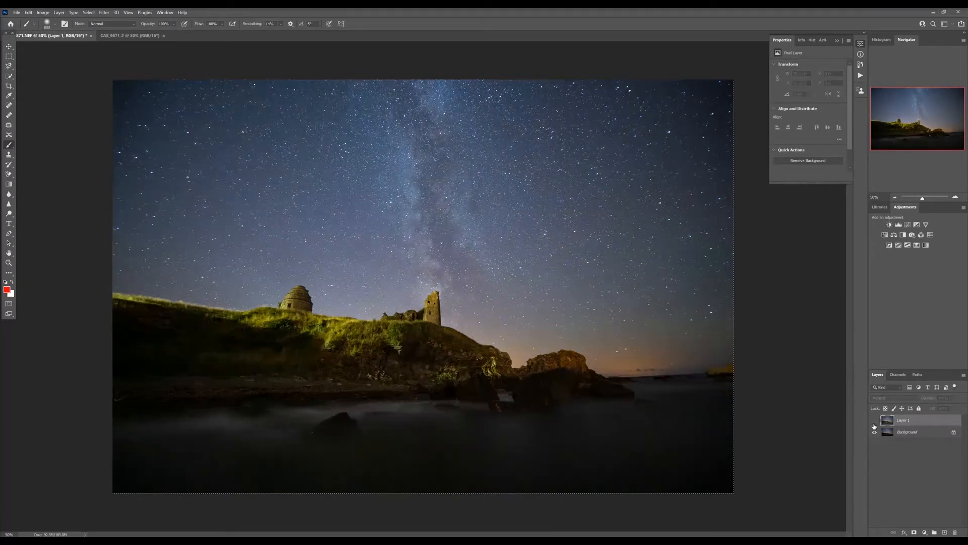
pyautogui.click(887, 432)
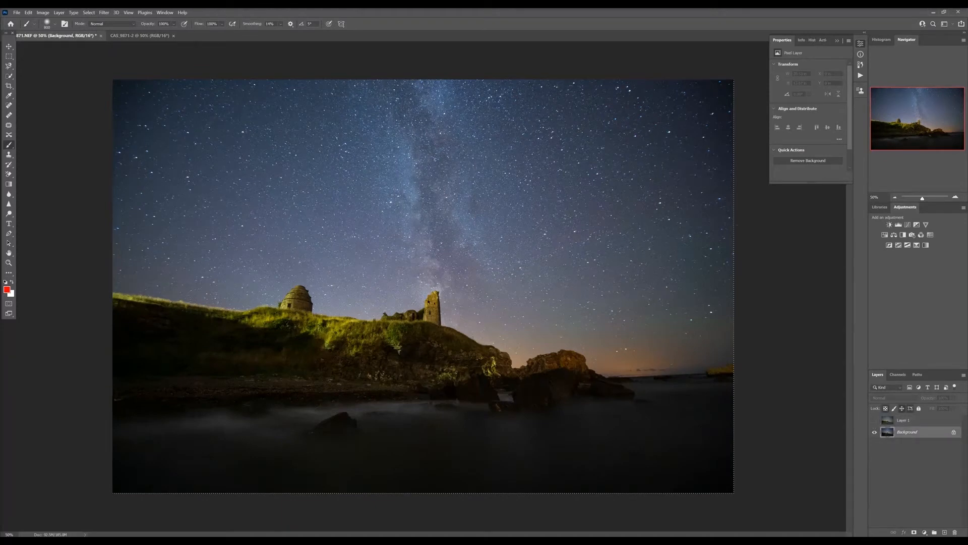
# - Load the RGB channel's luminosity as a selection and add a Curves adjustment layer masked by it above the Background
pyautogui.click(898, 374)
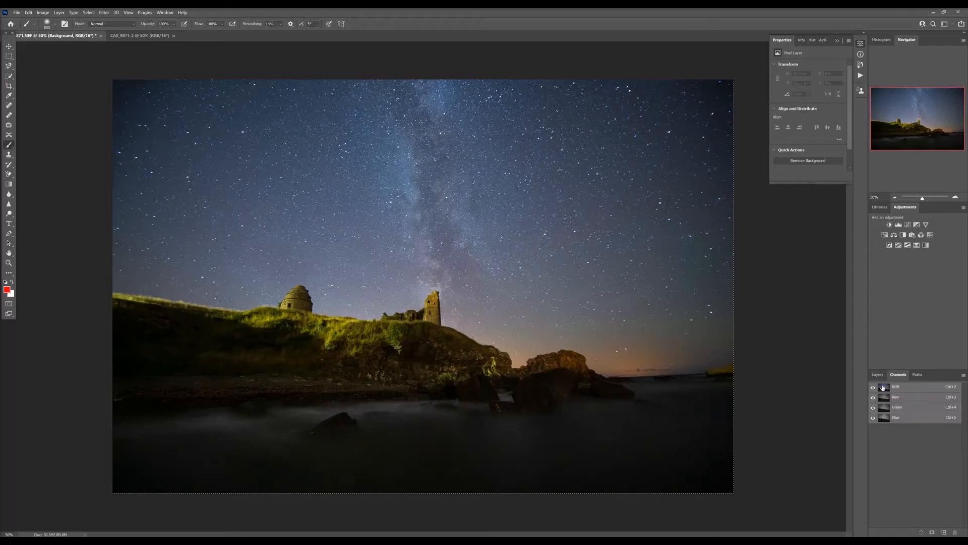
pyautogui.moveTo(884, 388); pyautogui.dragTo(922, 532)
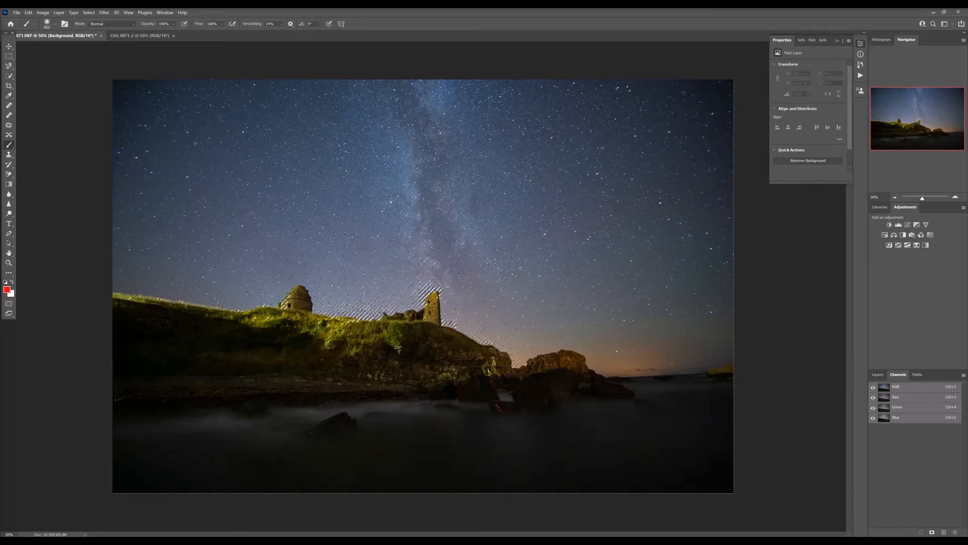
pyautogui.click(908, 226)
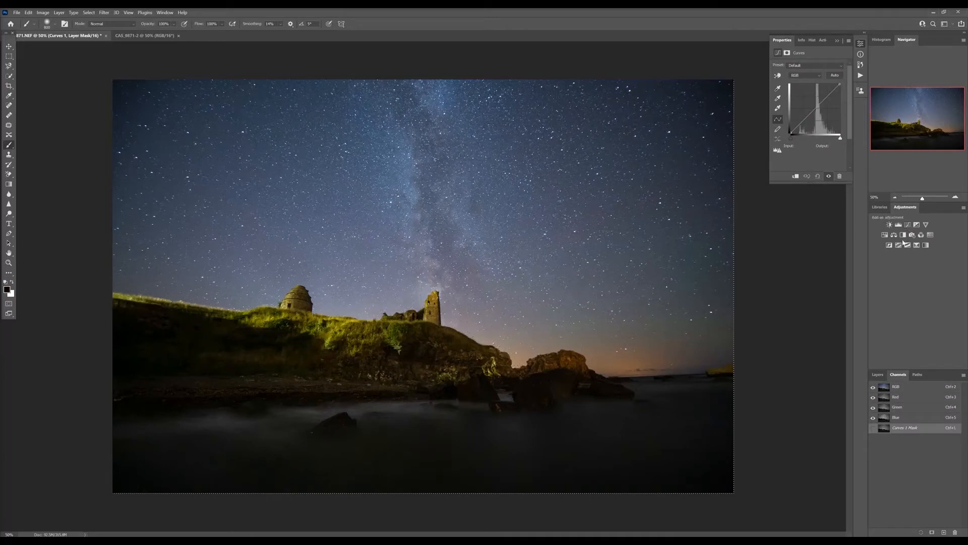
pyautogui.click(878, 374)
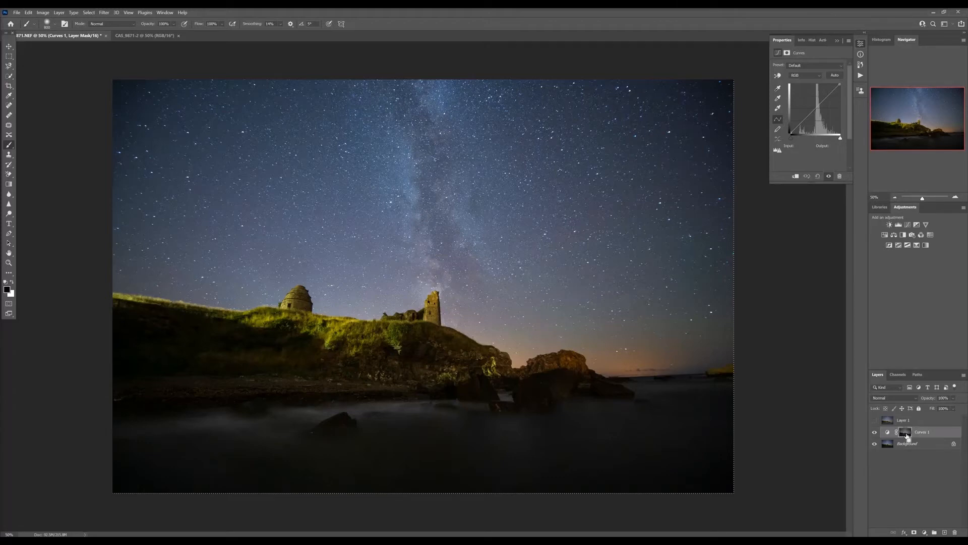
# - Load the Curves 1 mask as a selection, intersect it with itself and add a second Curves layer from the narrower highlights selection
pyautogui.keyDown('ctrl'); pyautogui.click(907, 437); pyautogui.keyUp('ctrl')
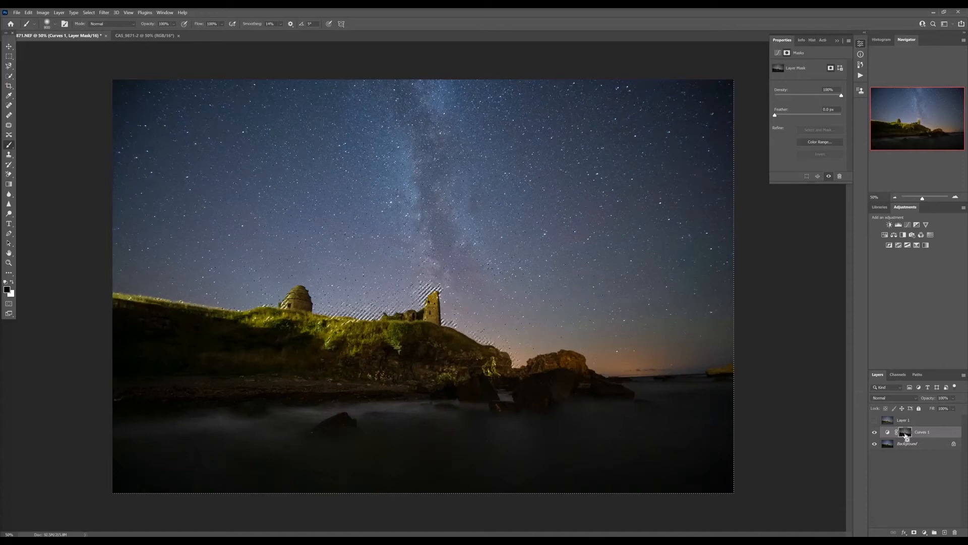
pyautogui.keyDown('ctrl'); pyautogui.keyDown('alt'); pyautogui.keyDown('shift'); pyautogui.click(905, 434); pyautogui.keyUp('shift'); pyautogui.keyUp('alt'); pyautogui.keyUp('ctrl')
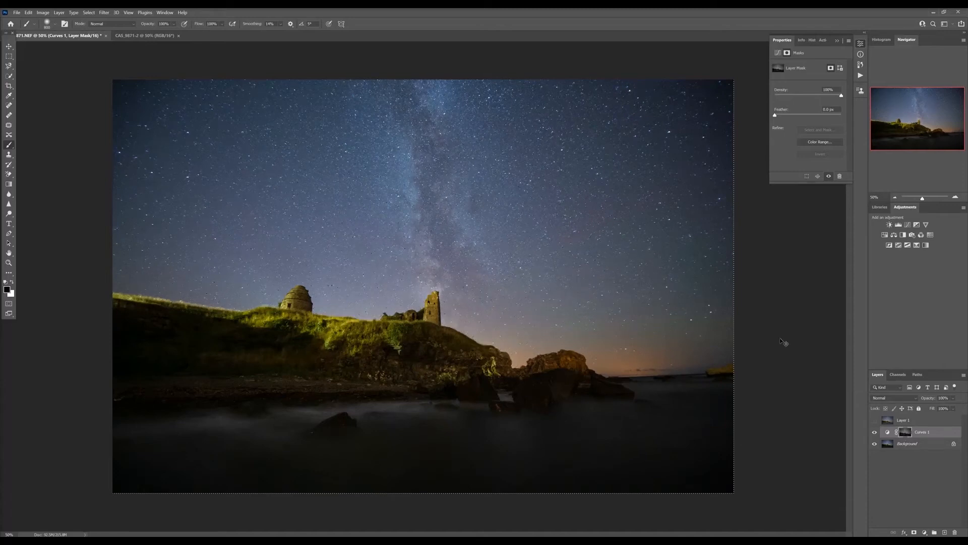
pyautogui.click(908, 226)
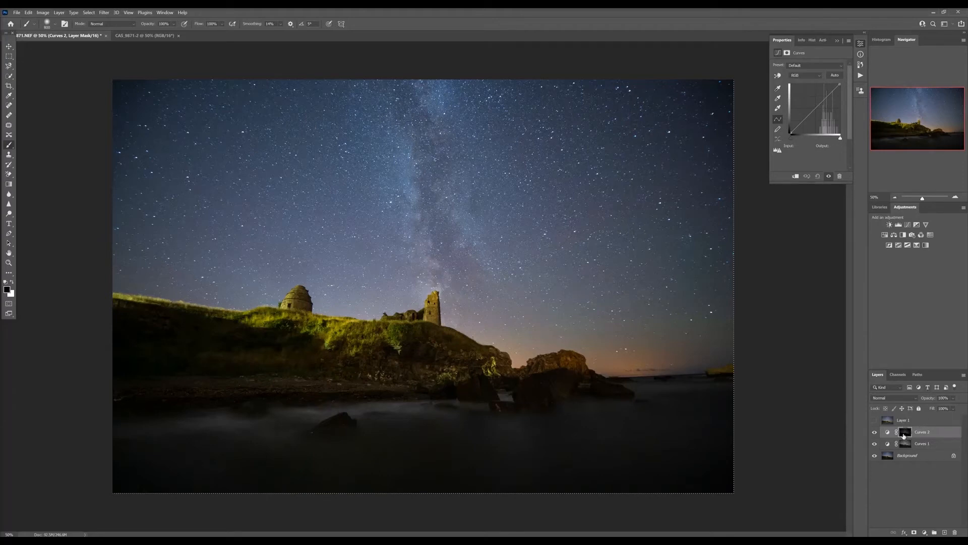
# - Add a third Curves layer masked to the brightest highlights by self-intersecting the Curves 2 mask, and raise its curve strongly
pyautogui.click(905, 435)
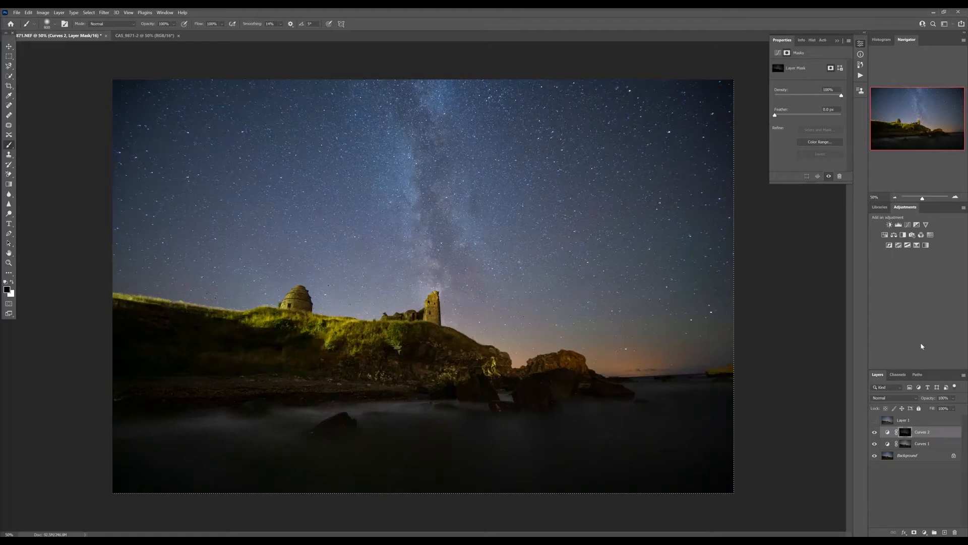
pyautogui.click(908, 225)
pyautogui.hotkey('ctrl', 'i')
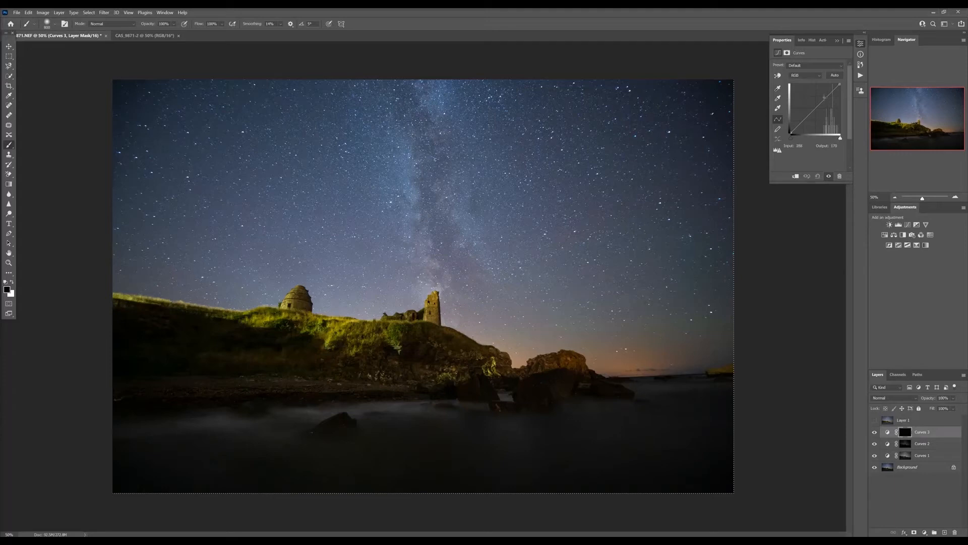
pyautogui.moveTo(808, 117); pyautogui.dragTo(825, 93)
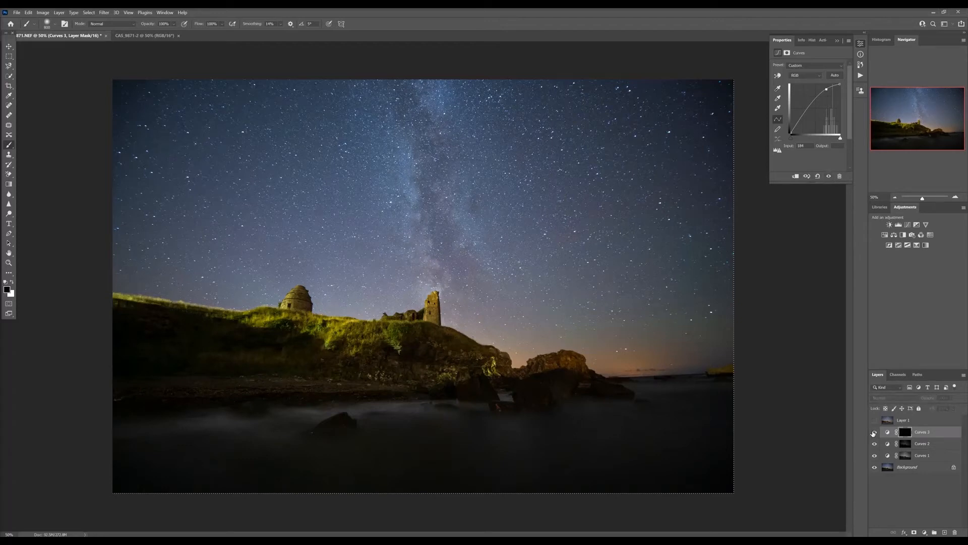
# - Shape a contrast curve on the Curves 1 layer, pulling the shadows down and lifting the midtones slightly
pyautogui.click(887, 456)
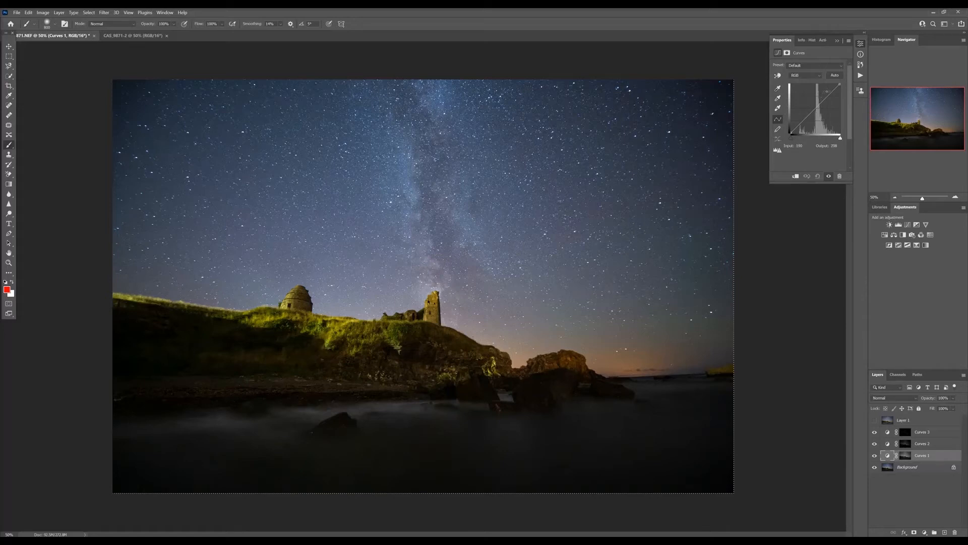
pyautogui.click(827, 93)
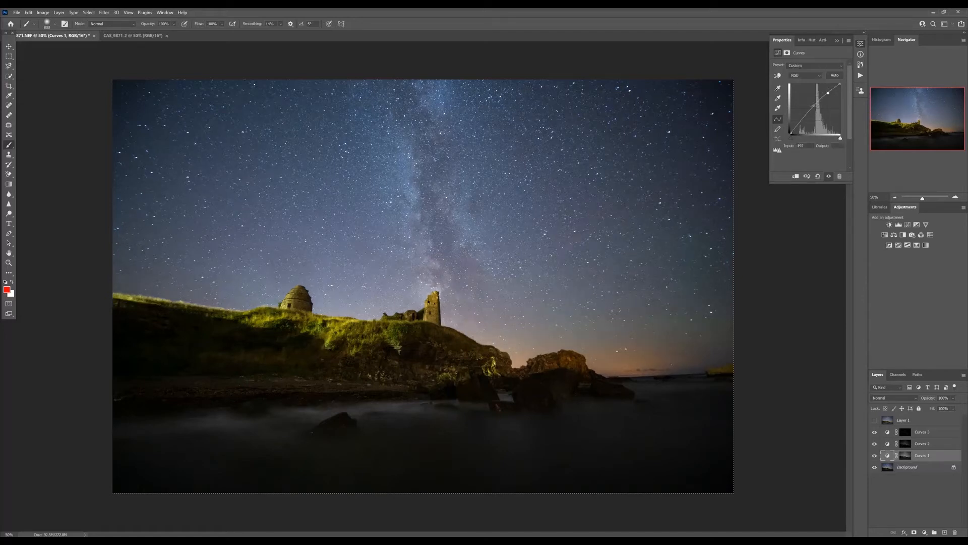
pyautogui.moveTo(810, 110); pyautogui.dragTo(802, 130)
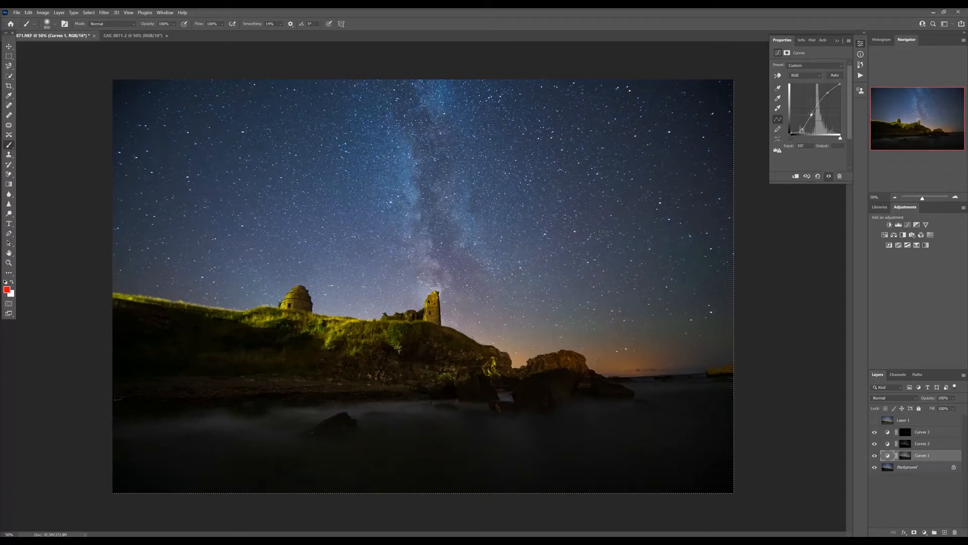
pyautogui.moveTo(813, 115)
pyautogui.mouseDown()
pyautogui.moveTo(803, 103)
pyautogui.moveTo(811, 109)
pyautogui.mouseUp()
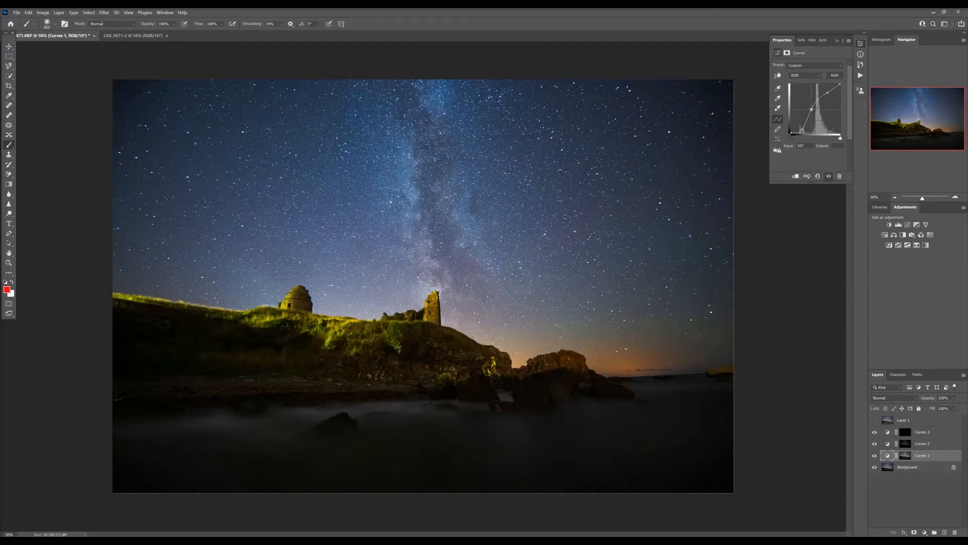
pyautogui.click(826, 92)
pyautogui.moveTo(826, 92); pyautogui.dragTo(825, 94)
# - Shape an S-curve on the Curves 2 layer with raised highlights and a midtone point at input 139
pyautogui.click(884, 443)
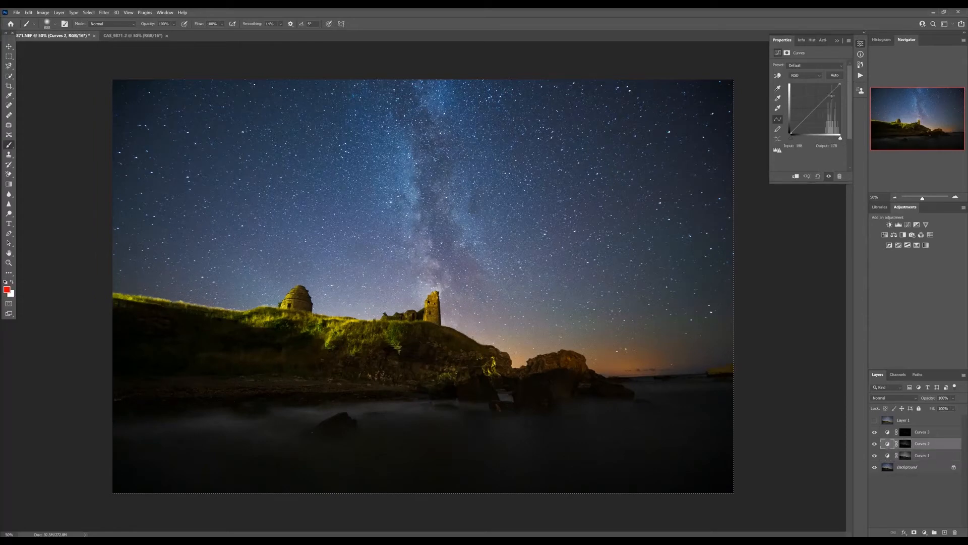
pyautogui.moveTo(830, 95); pyautogui.dragTo(818, 106)
# - Compare the image with and without each Curves layer to check its effect on the sky
pyautogui.click(874, 457)
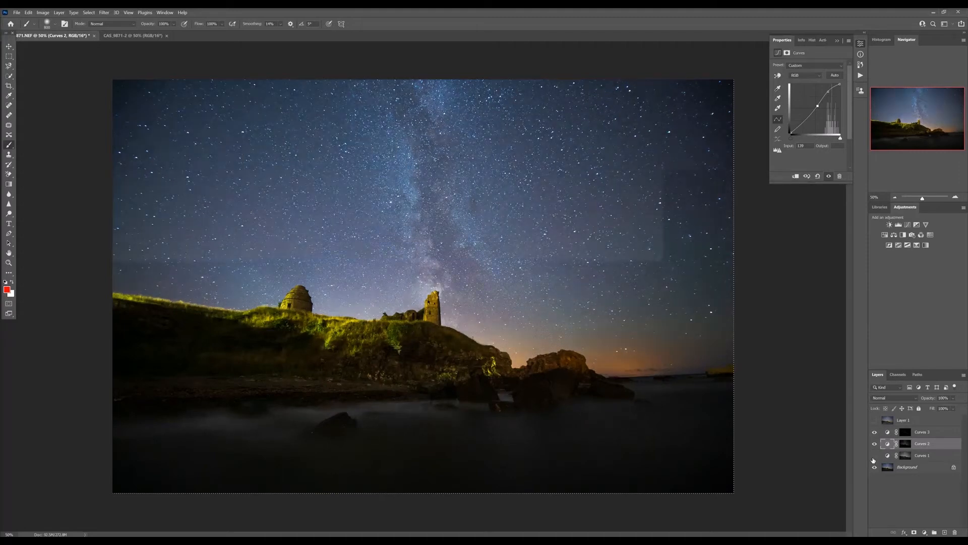
pyautogui.click(874, 456)
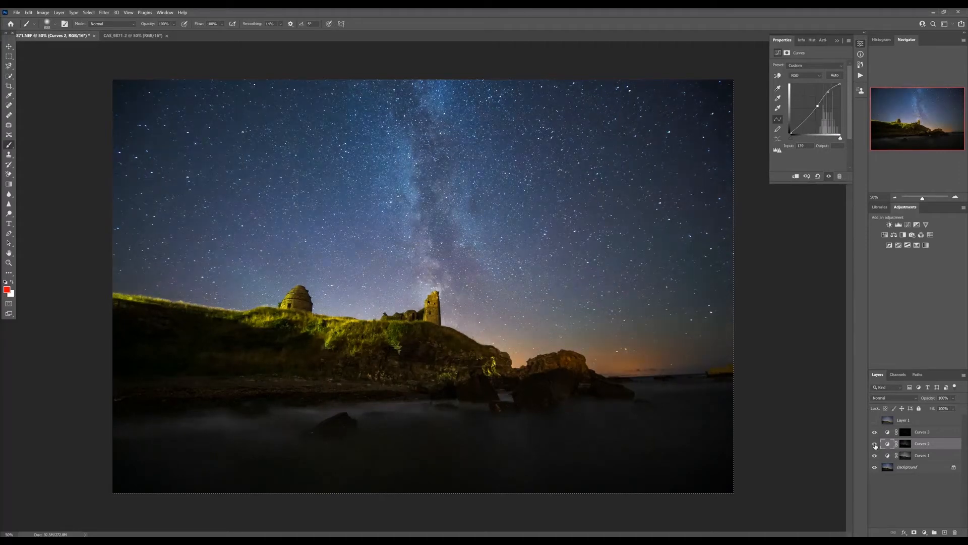
pyautogui.click(875, 446)
pyautogui.click(876, 445)
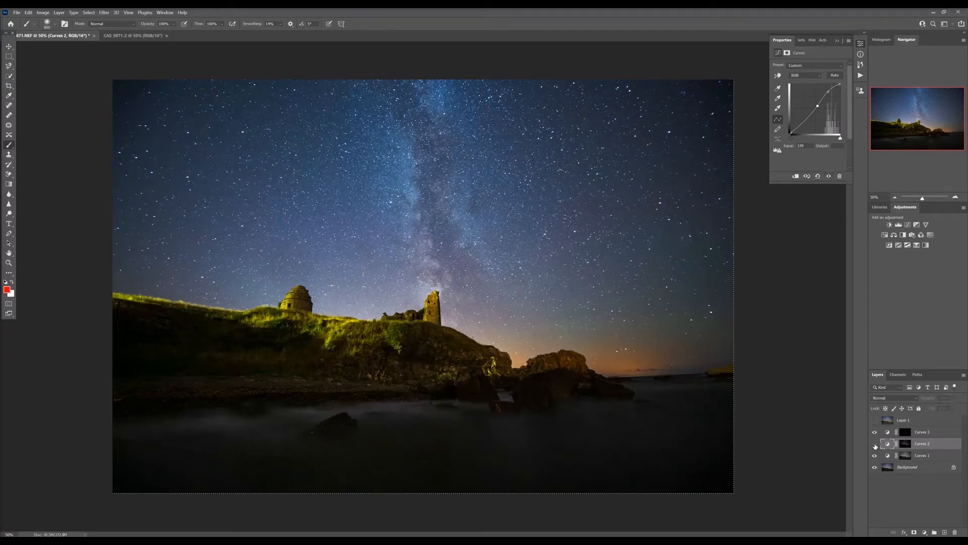
pyautogui.click(875, 444)
pyautogui.click(876, 444)
pyautogui.click(875, 443)
pyautogui.click(875, 444)
pyautogui.click(874, 432)
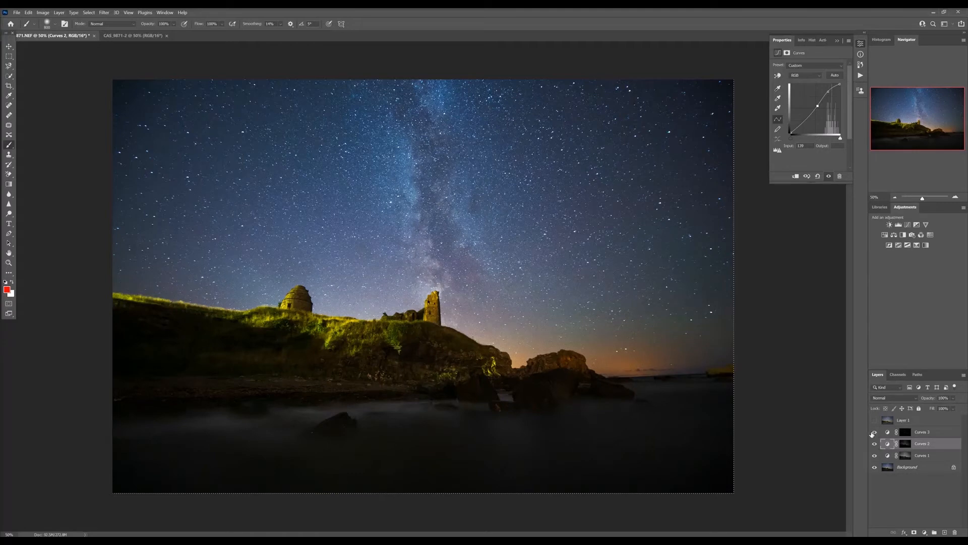
# - Duplicate the Background layer within the same document and name the copy Highpass
pyautogui.click(911, 467)
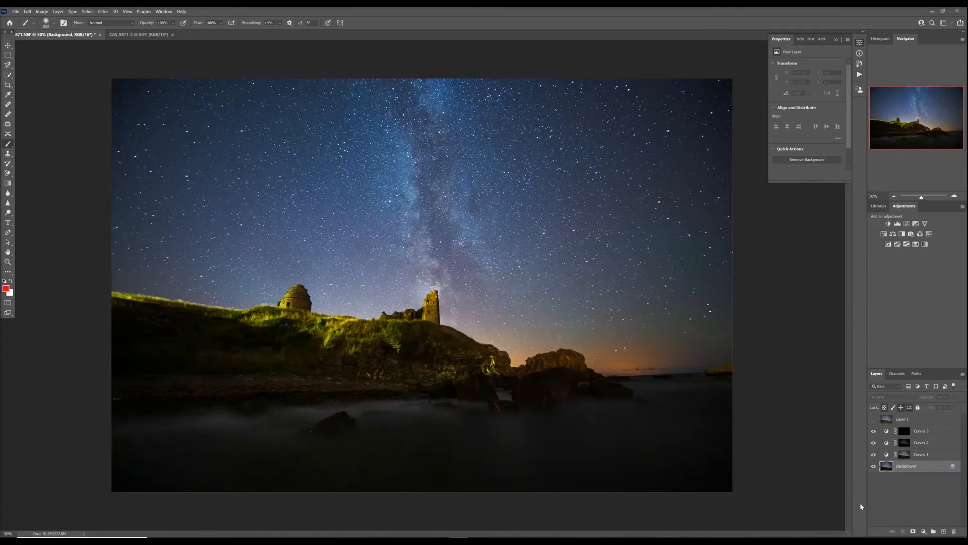
pyautogui.rightClick(912, 468)
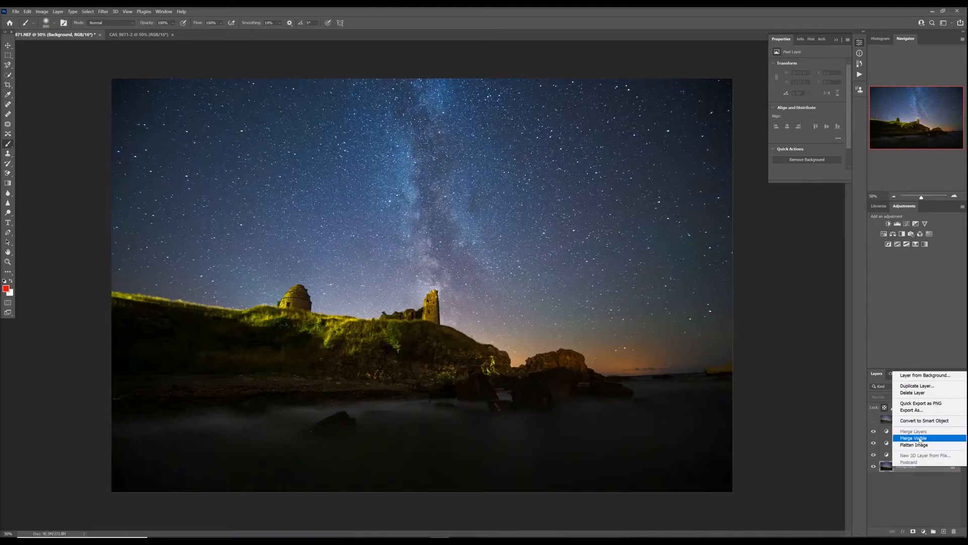
pyautogui.click(919, 386)
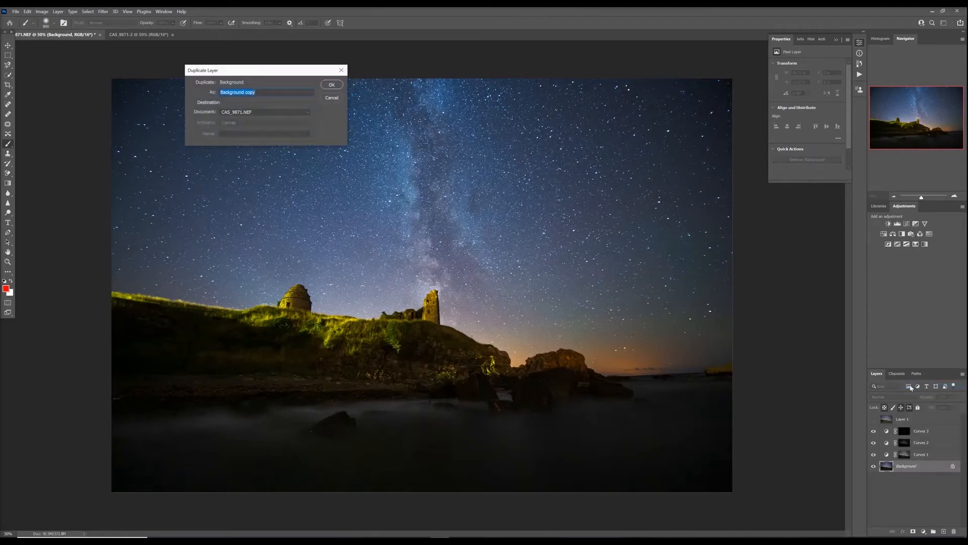
pyautogui.write('Highpass')
pyautogui.press('Return')
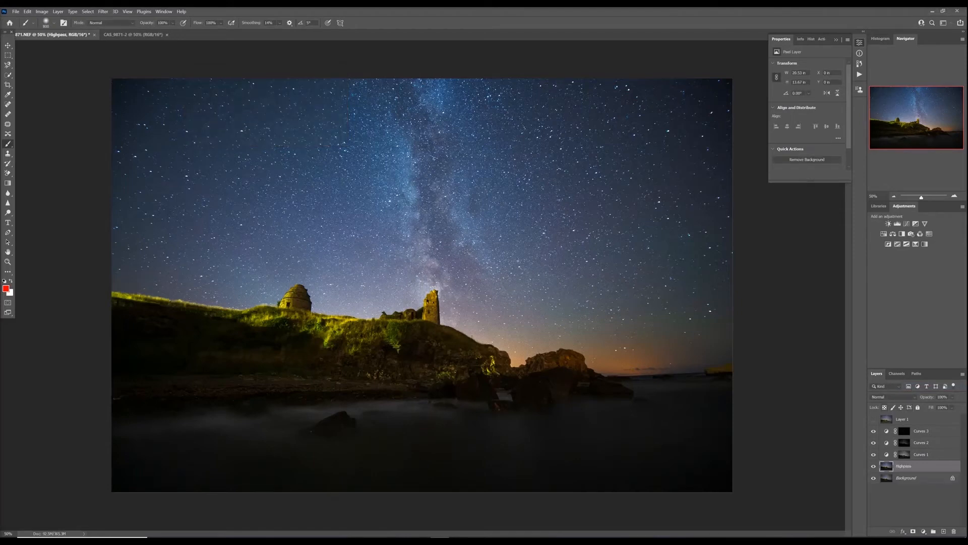
# - Apply a High Pass filter with a 140-pixel radius to the Highpass layer and set its blend mode to Soft Light
pyautogui.click(103, 12)
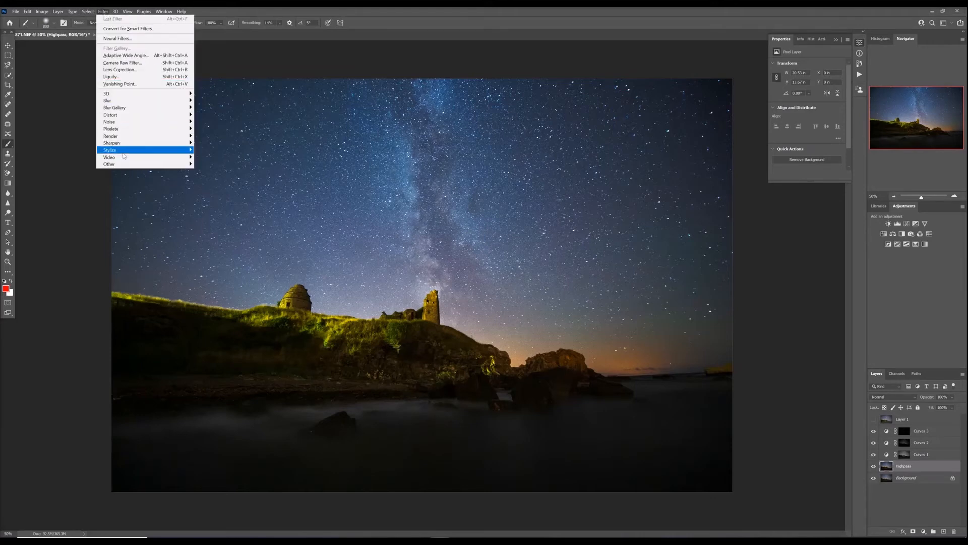
pyautogui.click(211, 172)
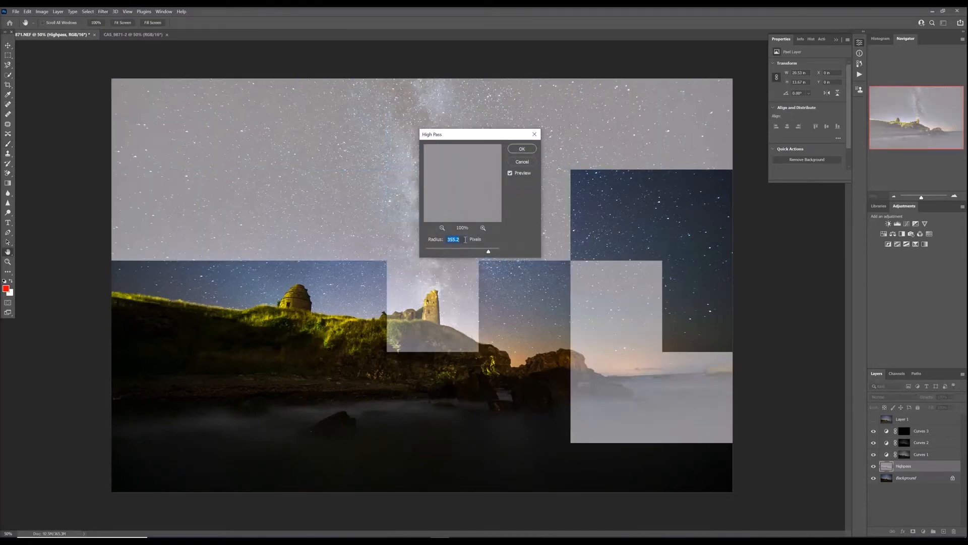
pyautogui.write('140')
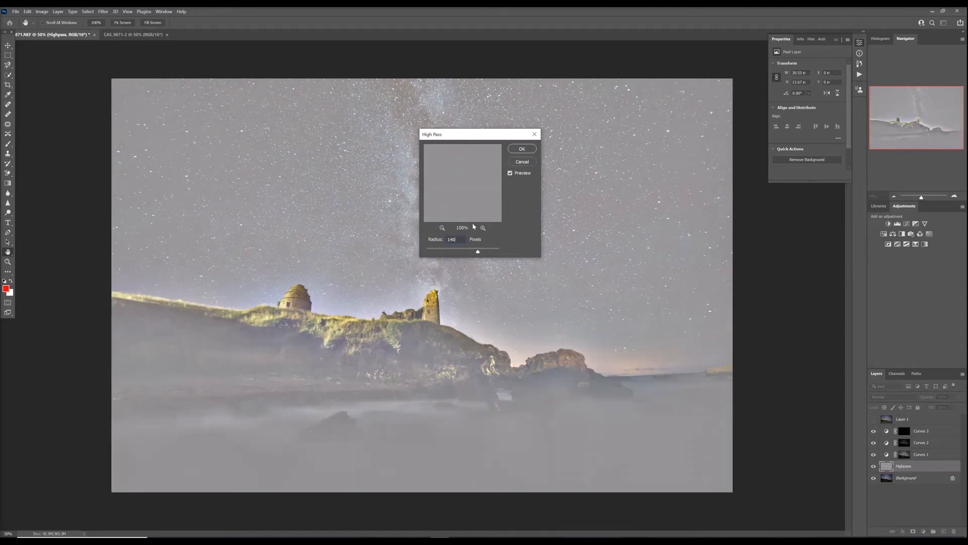
pyautogui.click(522, 149)
pyautogui.press('b')
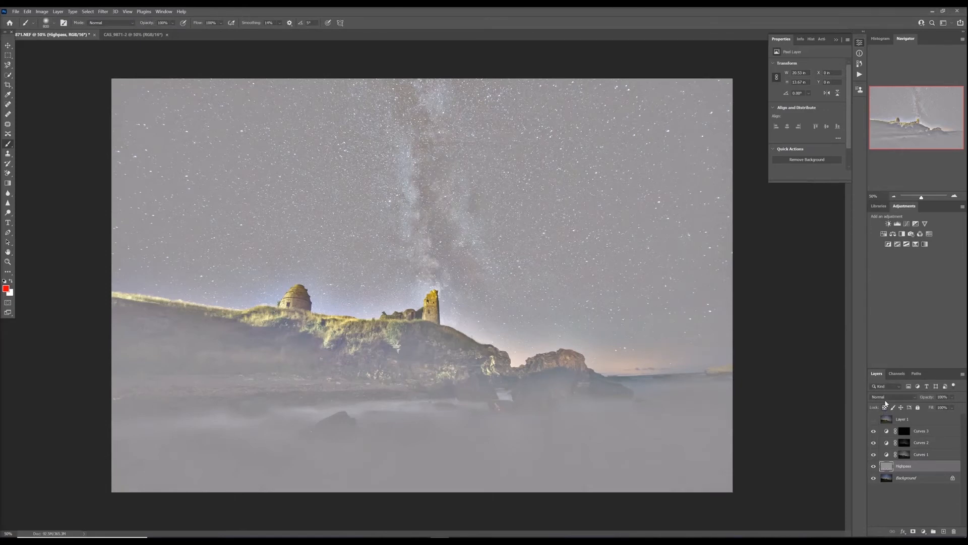
pyautogui.click(890, 398)
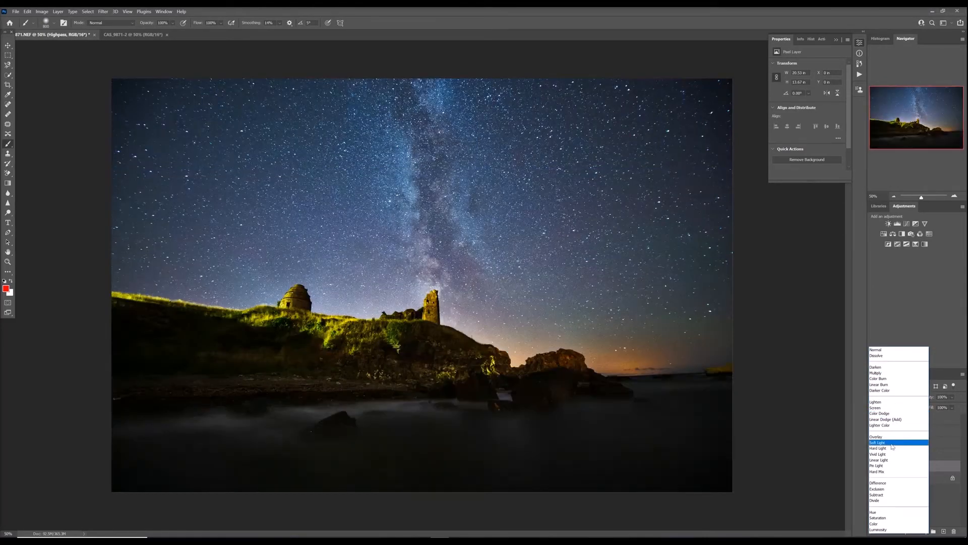
pyautogui.click(891, 444)
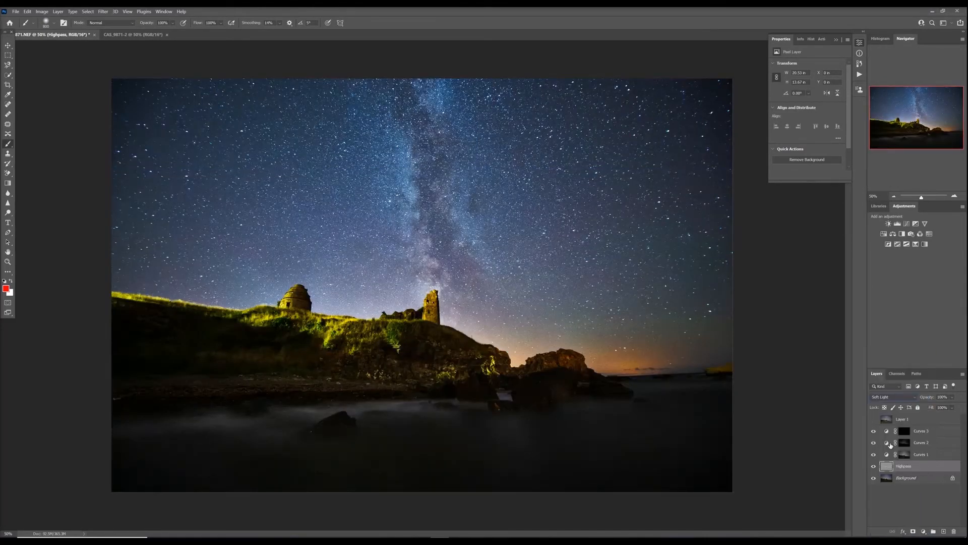
# - Compare the image with the Highpass layer hidden and shown to examine the added contrast in the Milky Way
pyautogui.click(874, 467)
pyautogui.click(874, 468)
pyautogui.click(874, 468)
pyautogui.click(874, 468)
pyautogui.click(874, 468)
pyautogui.click(874, 468)
pyautogui.click(875, 467)
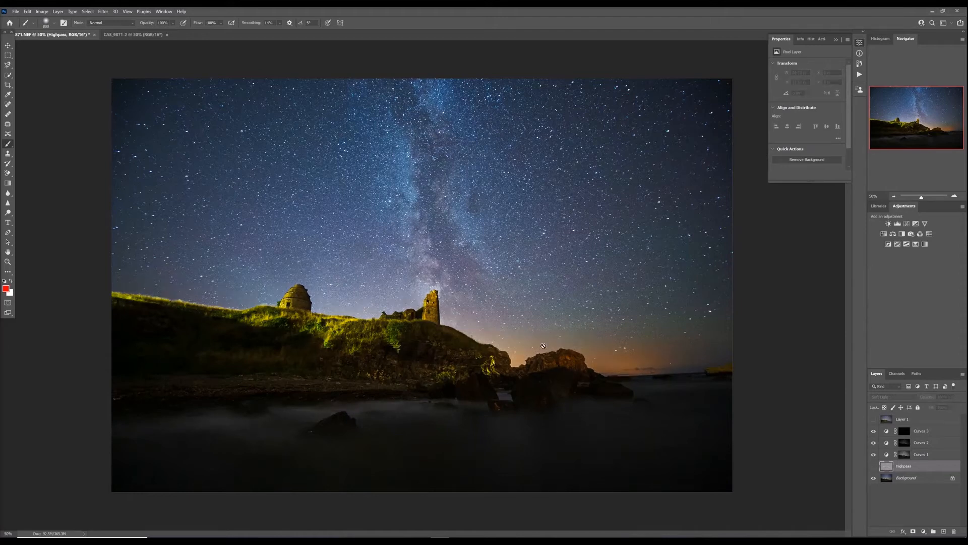
pyautogui.click(874, 466)
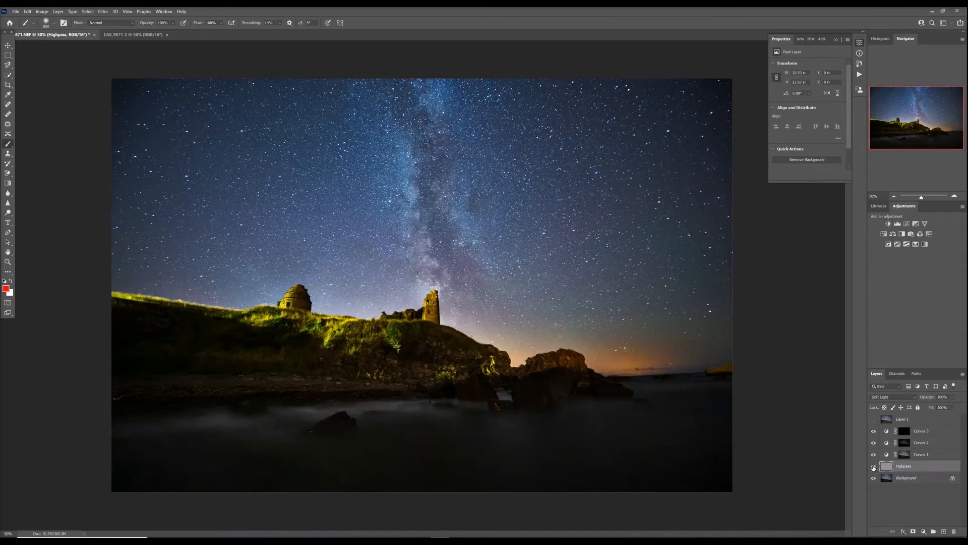
pyautogui.click(873, 466)
pyautogui.click(874, 467)
# - Add a Hide All layer mask to the Highpass layer and make white the foreground colour
pyautogui.click(62, 12)
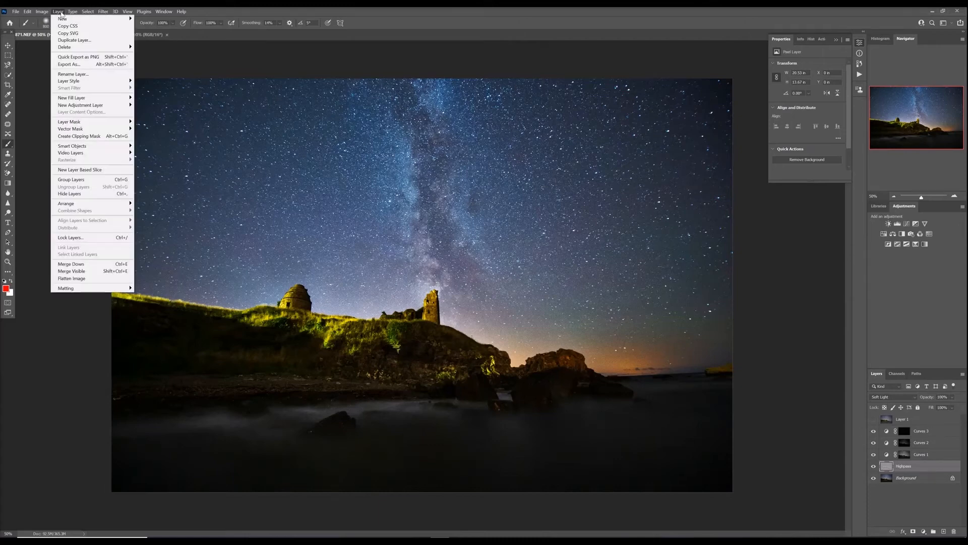
pyautogui.moveTo(101, 122)
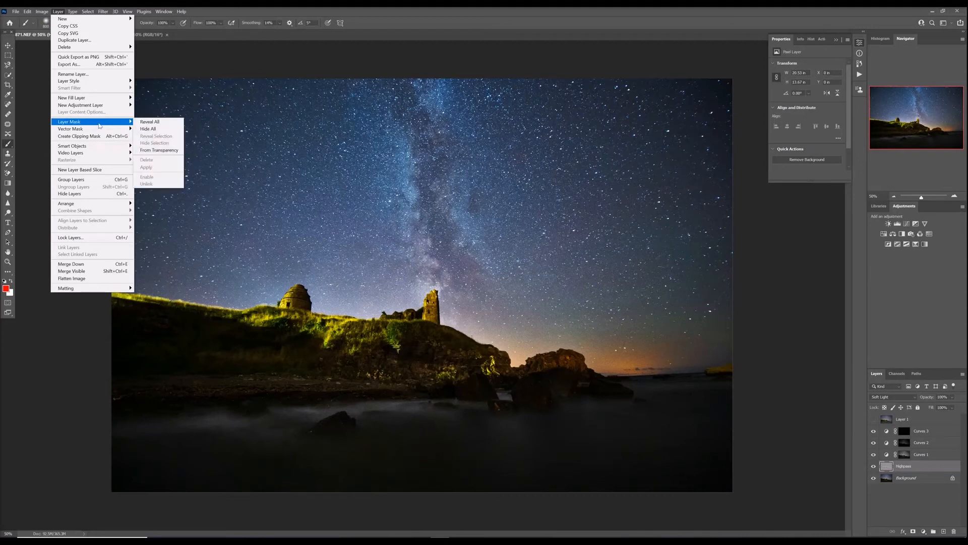
pyautogui.click(149, 129)
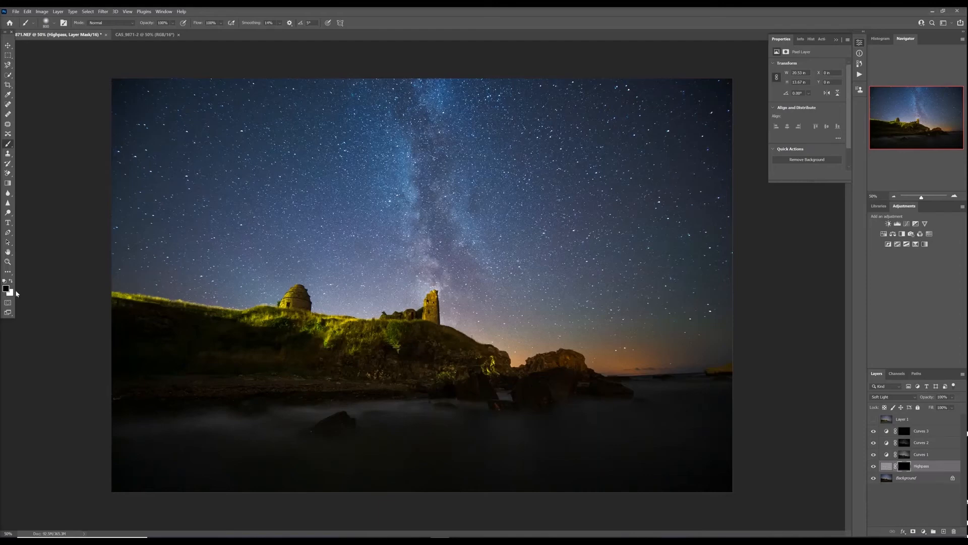
pyautogui.press('x')
pyautogui.press('z')
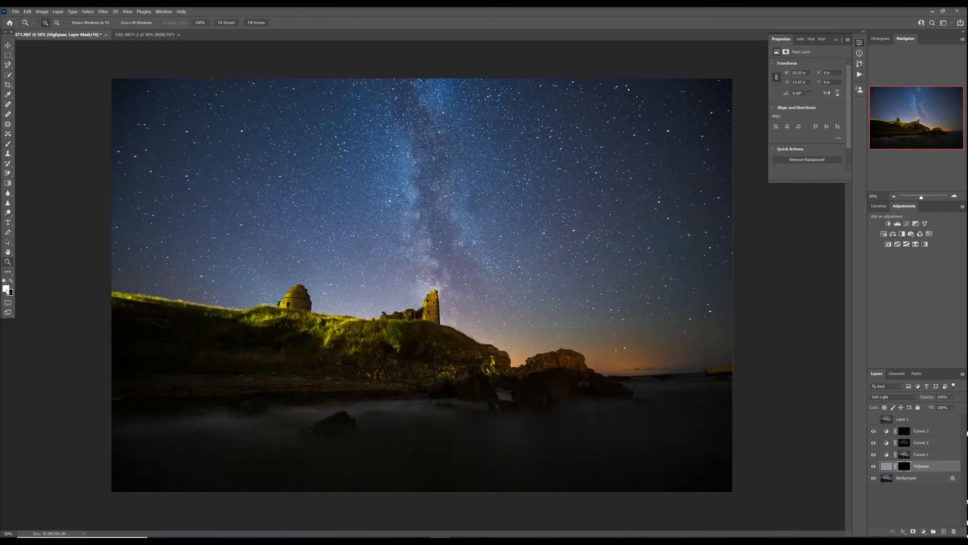
pyautogui.click(807, 417)
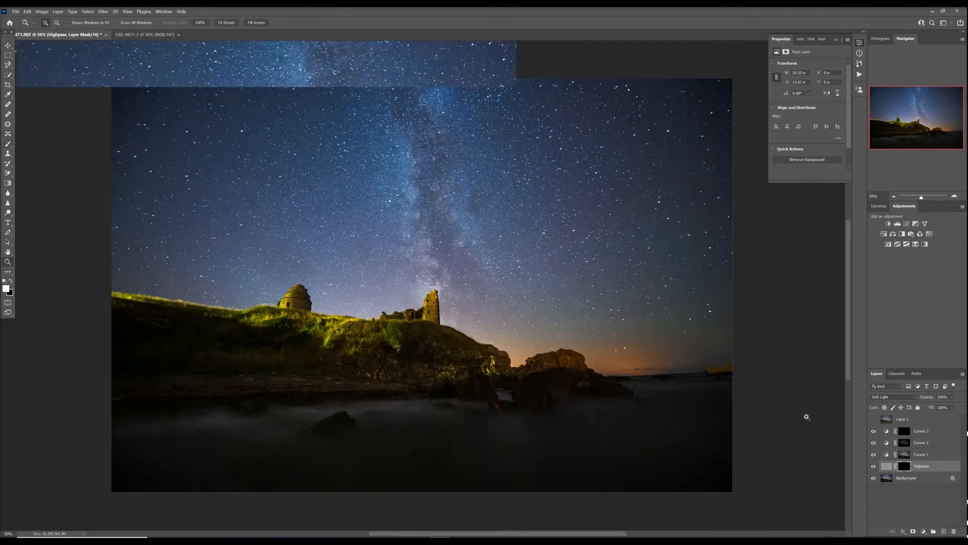
pyautogui.click(641, 388)
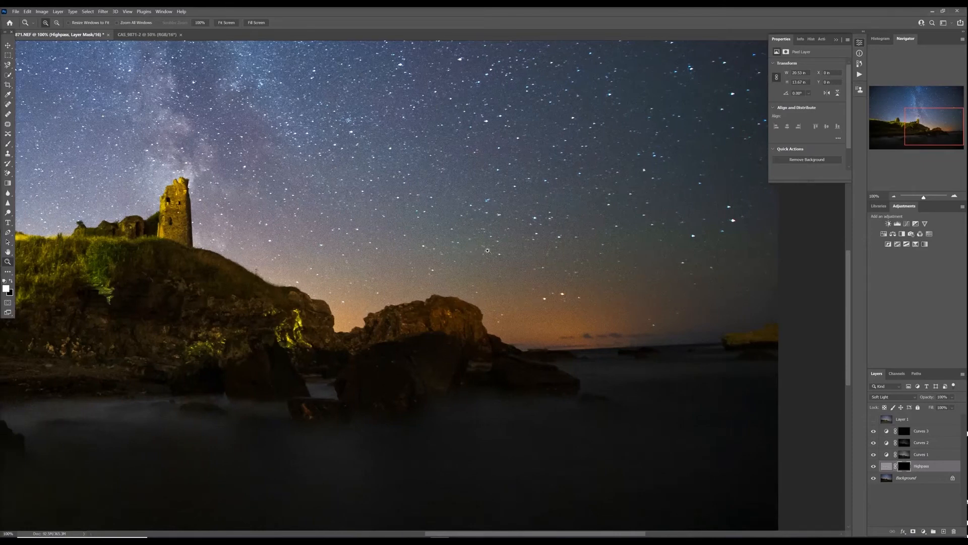
pyautogui.hotkey('ctrl', '-')
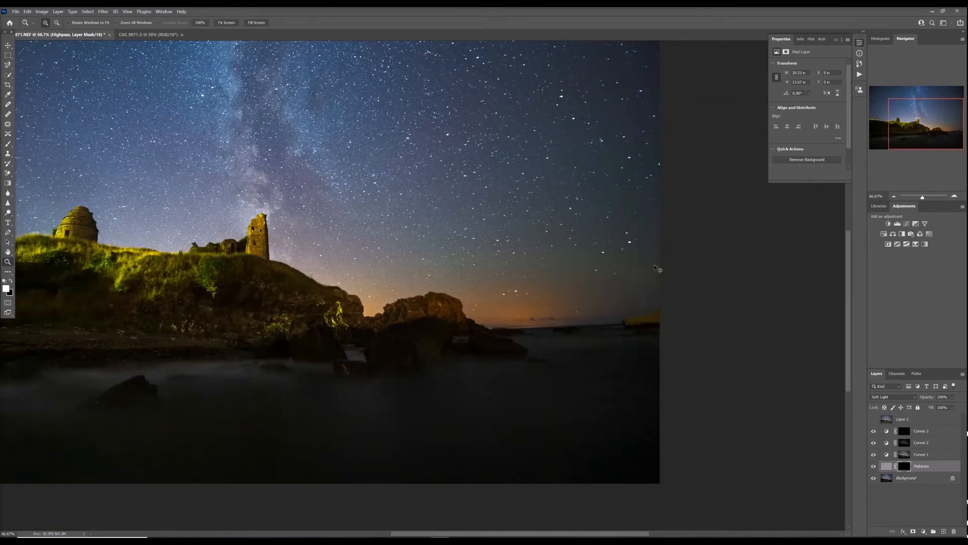
pyautogui.hotkey('ctrl', '-')
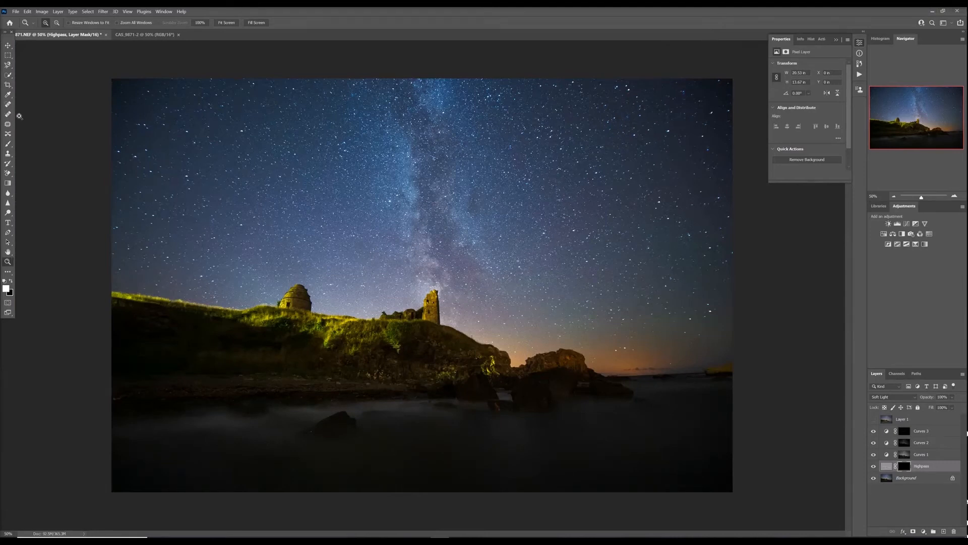
# - Set the Brush opacity to 50% and paint white over the Milky Way on the Highpass layer mask
pyautogui.click(8, 144)
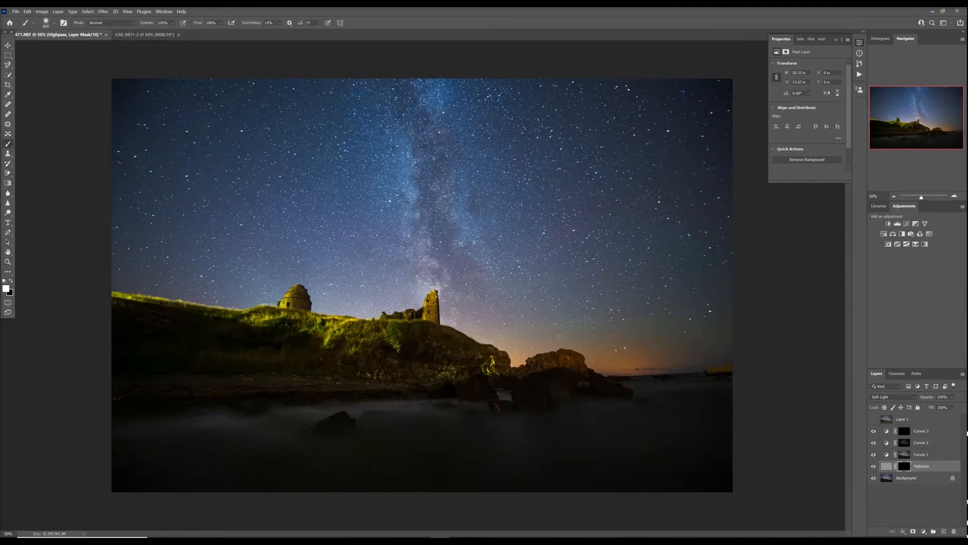
pyautogui.click(173, 23)
pyautogui.moveTo(186, 33); pyautogui.dragTo(169, 32)
pyautogui.press('Return')
# - Compare the sky with the Highpass layer repeatedly hidden and shown to examine the masked contrast effect
pyautogui.click(873, 467)
pyautogui.click(873, 468)
pyautogui.click(873, 468)
pyautogui.click(872, 468)
pyautogui.click(872, 467)
pyautogui.click(873, 467)
pyautogui.click(872, 468)
pyautogui.click(873, 468)
pyautogui.click(872, 468)
pyautogui.click(872, 467)
pyautogui.click(872, 467)
pyautogui.click(873, 467)
pyautogui.click(873, 467)
pyautogui.click(873, 468)
# - Make Layer 1 visible and select it
pyautogui.click(873, 420)
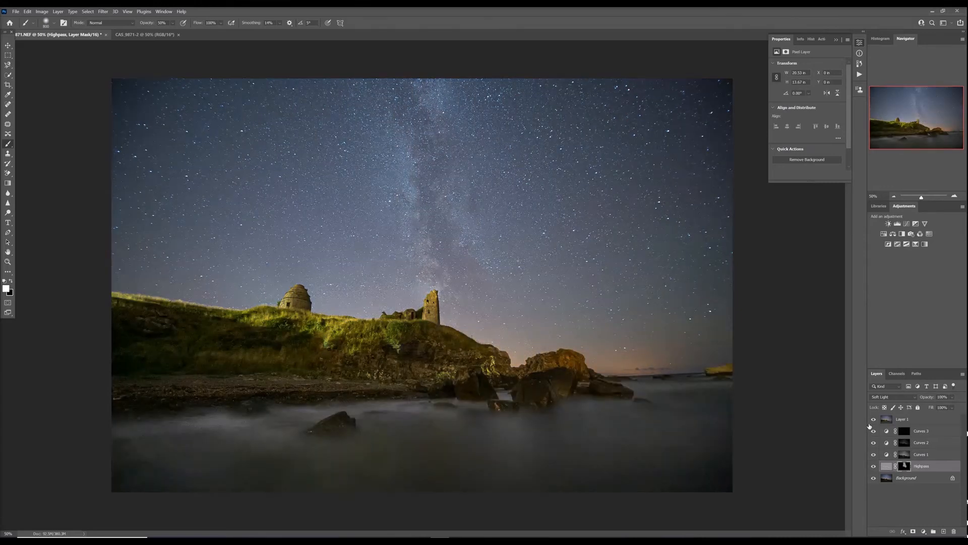
pyautogui.click(902, 421)
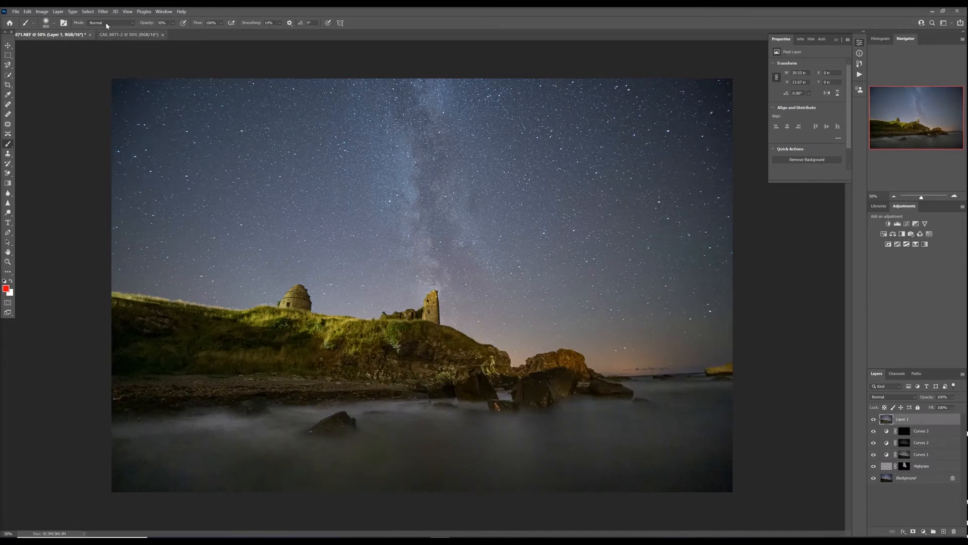
# - Try a Reveal All layer mask on Layer 1 and undo it
pyautogui.click(58, 12)
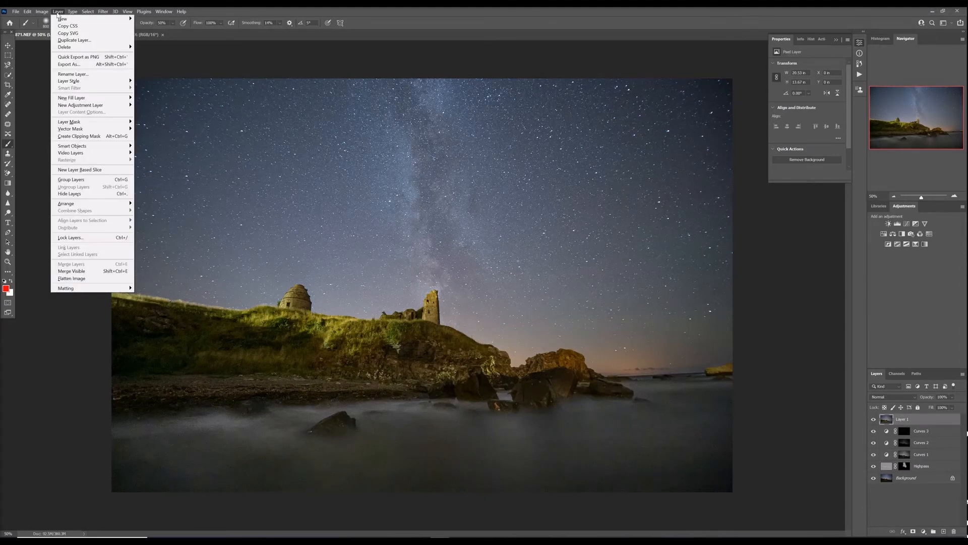
pyautogui.moveTo(80, 121)
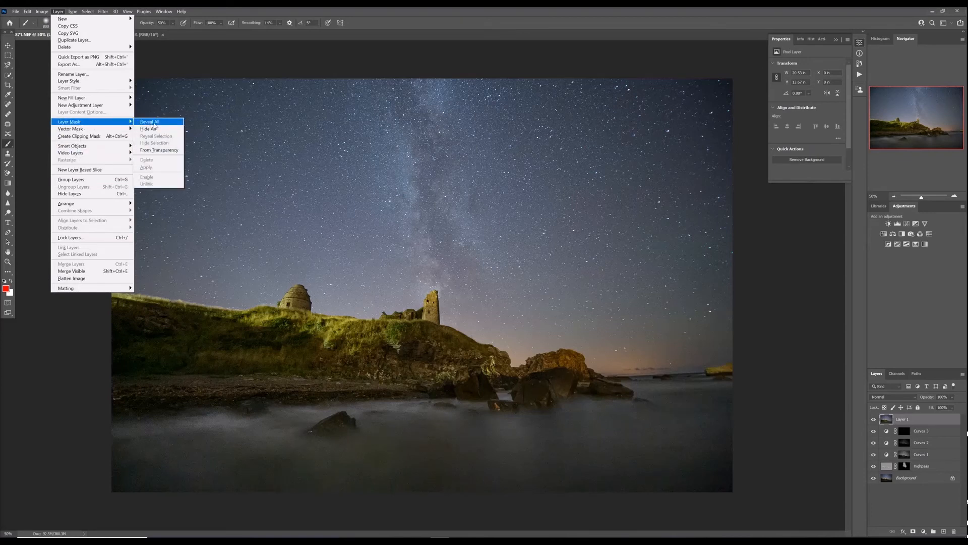
pyautogui.click(154, 122)
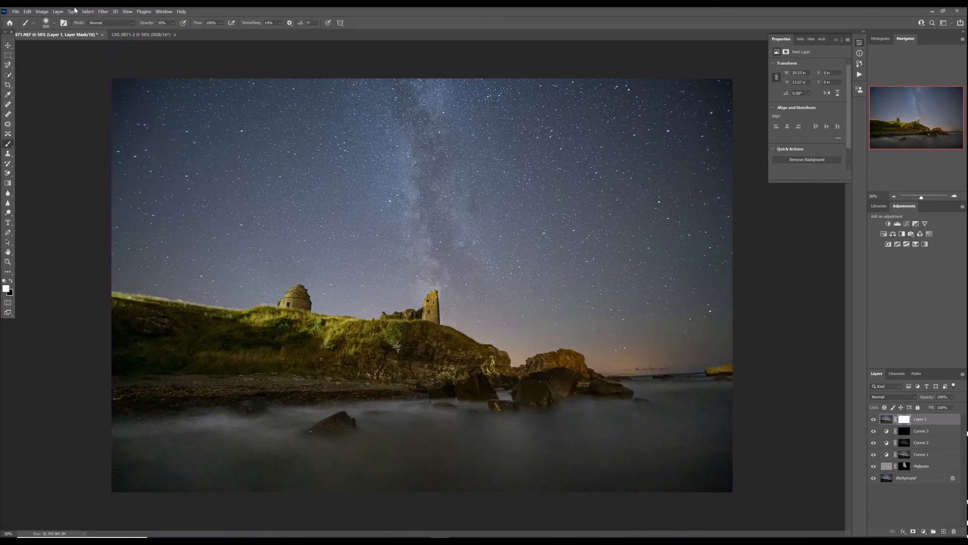
pyautogui.hotkey('ctrl', 'z')
# - Move back and forth through the latest history states, returning to the last layer visibility change before the mask was added
pyautogui.click(859, 64)
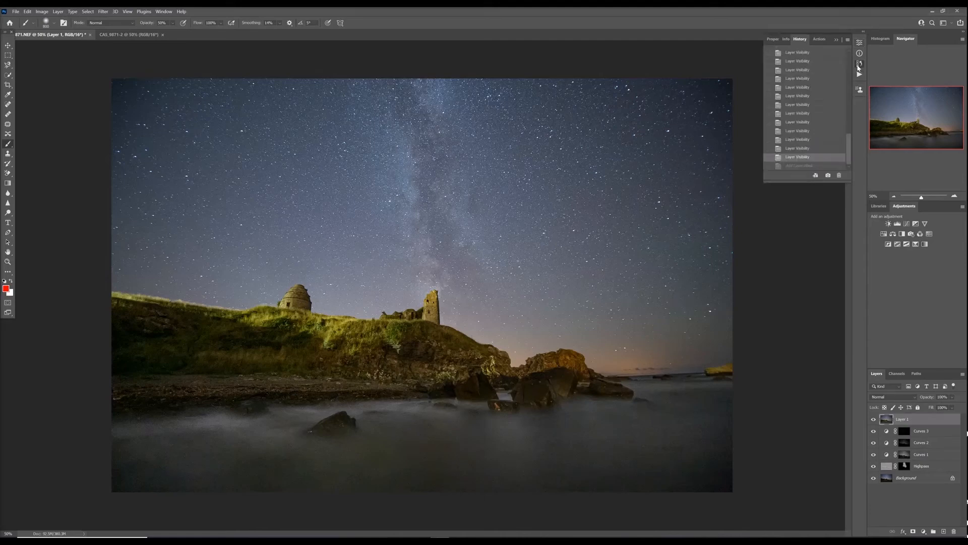
pyautogui.click(808, 149)
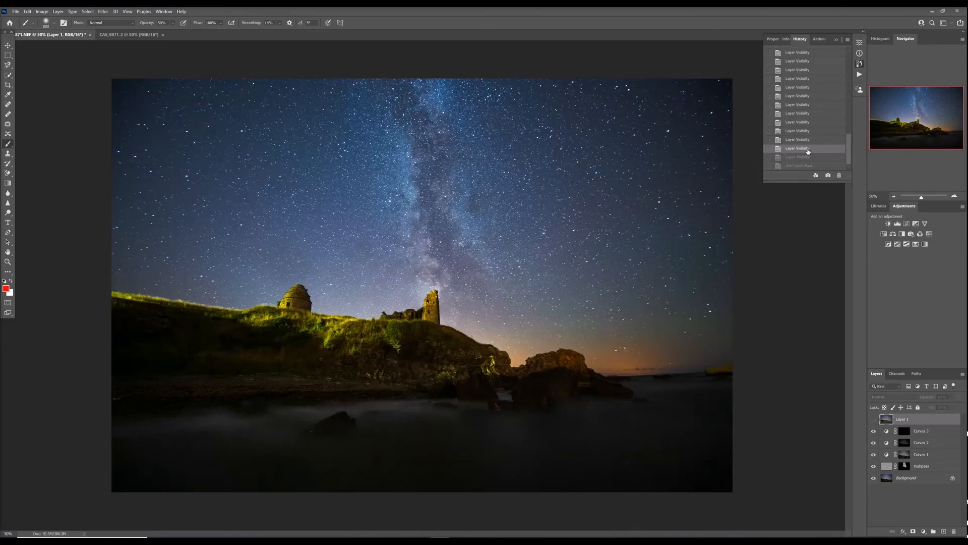
pyautogui.click(809, 157)
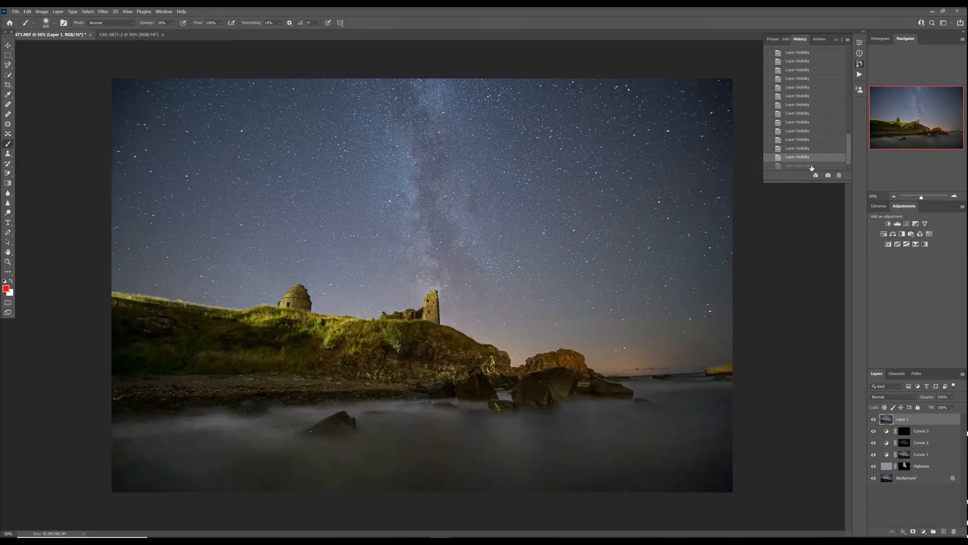
pyautogui.click(812, 167)
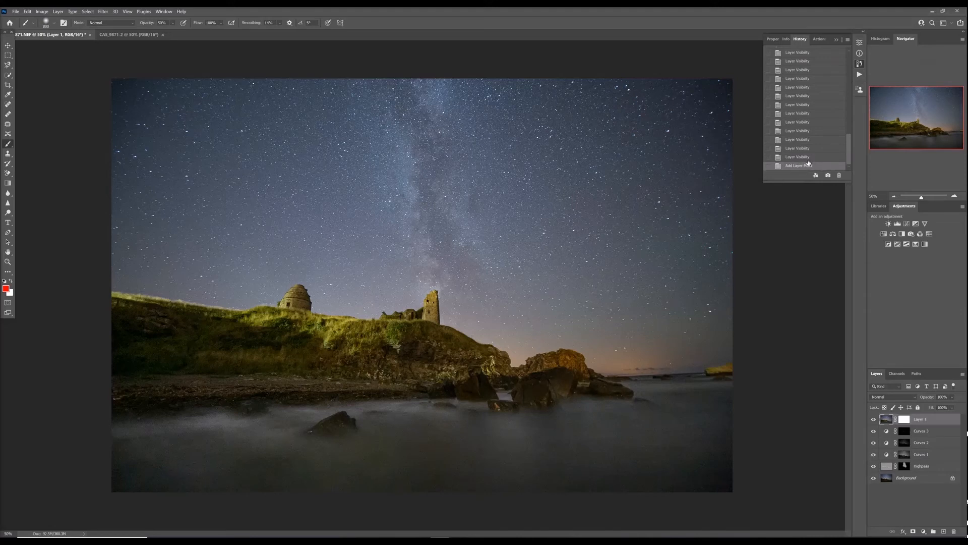
pyautogui.click(809, 159)
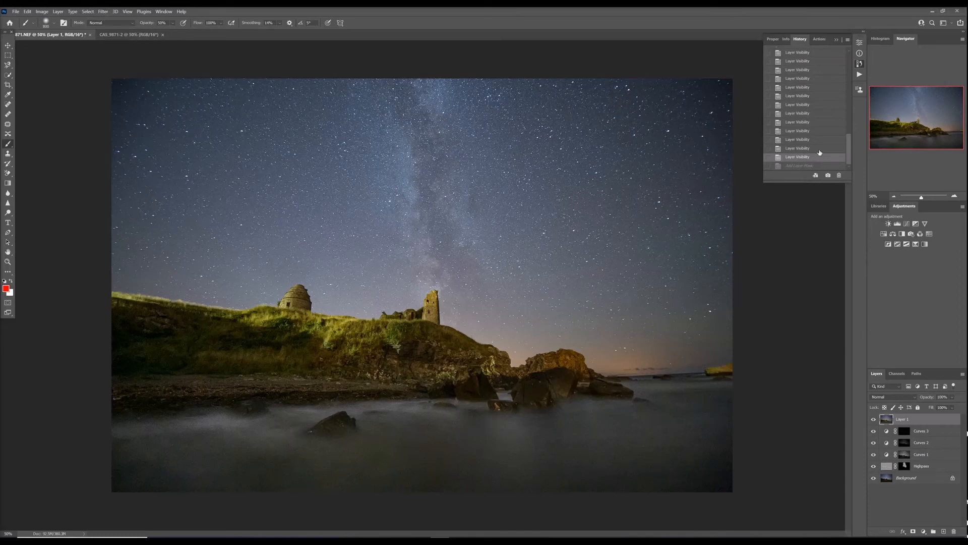
pyautogui.click(787, 133)
pyautogui.click(789, 113)
pyautogui.click(791, 95)
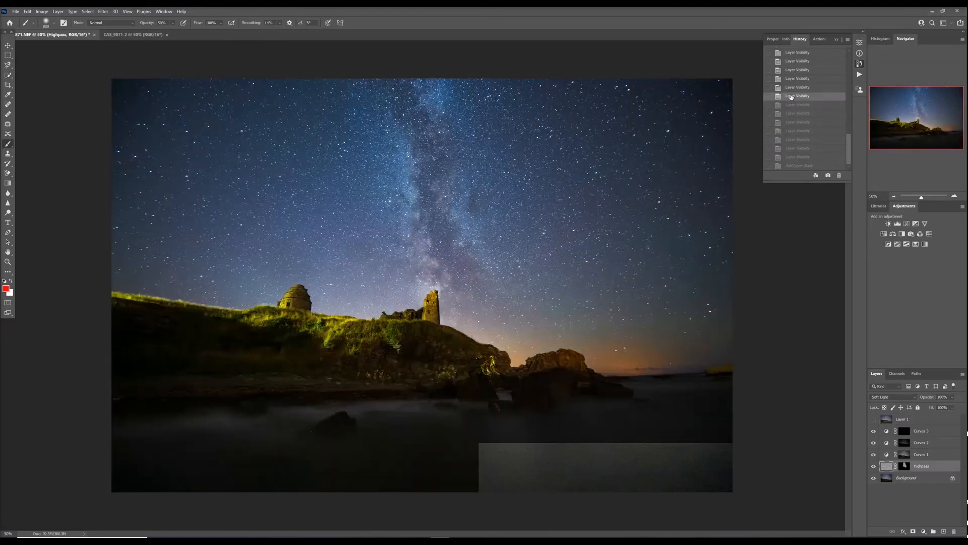
pyautogui.click(798, 140)
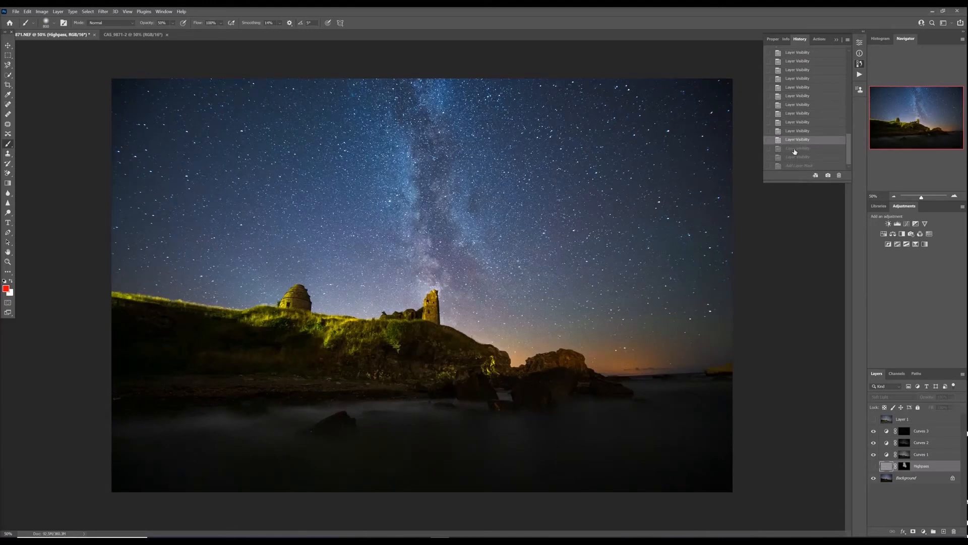
pyautogui.click(797, 148)
pyautogui.click(797, 157)
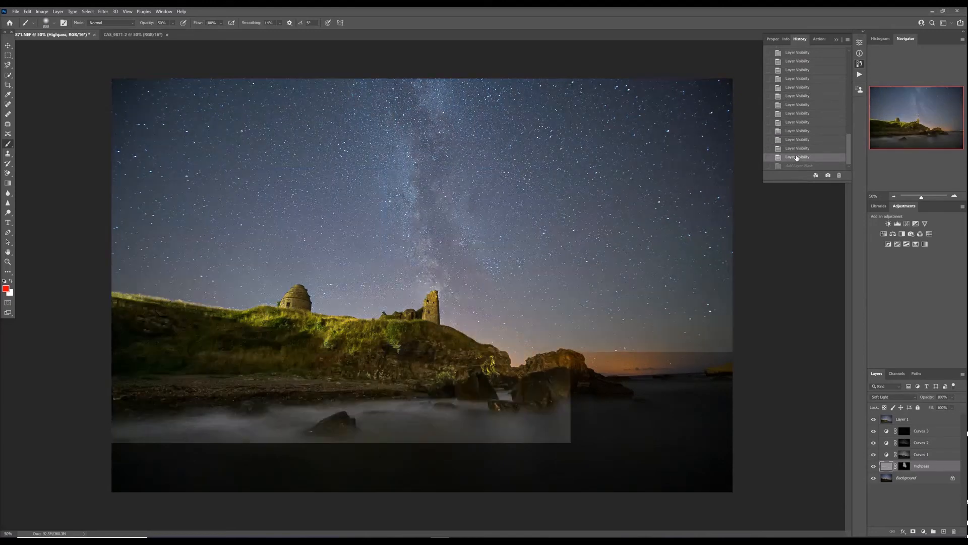
# - Add a Hide All layer mask to Layer 1
pyautogui.click(59, 13)
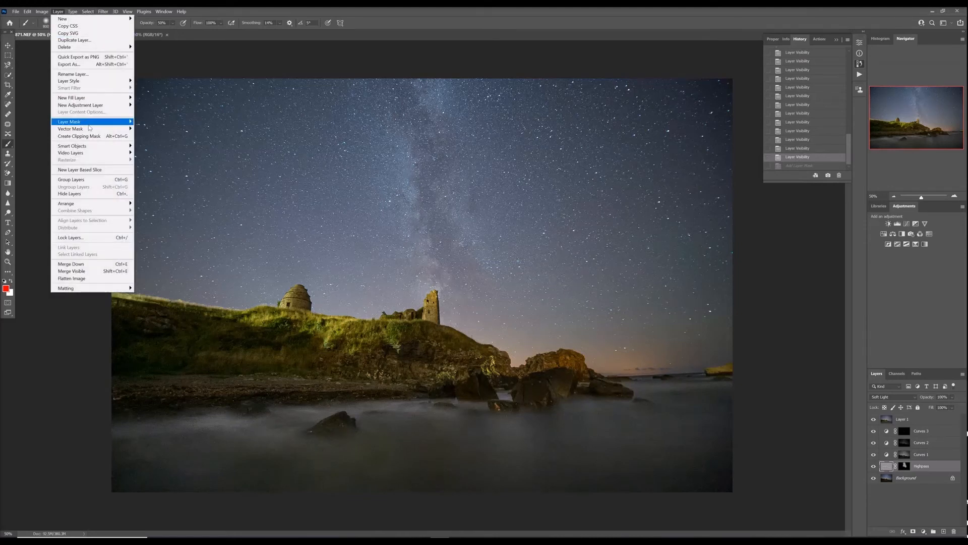
pyautogui.moveTo(89, 122)
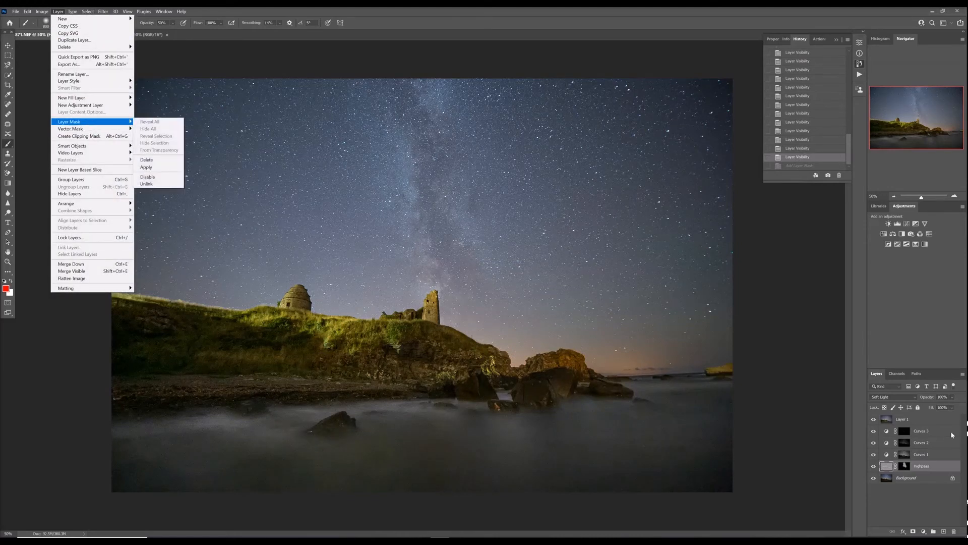
pyautogui.click(925, 424)
pyautogui.click(59, 13)
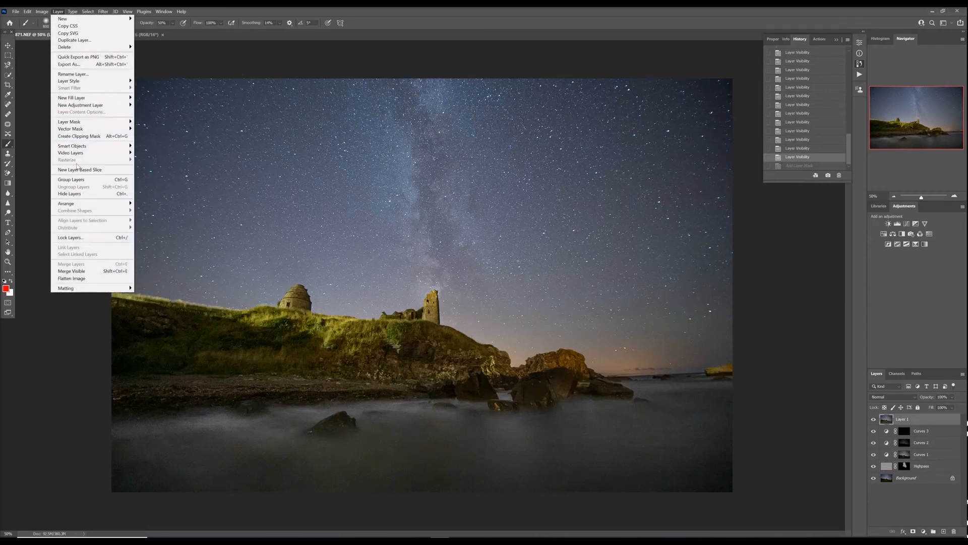
pyautogui.moveTo(95, 123)
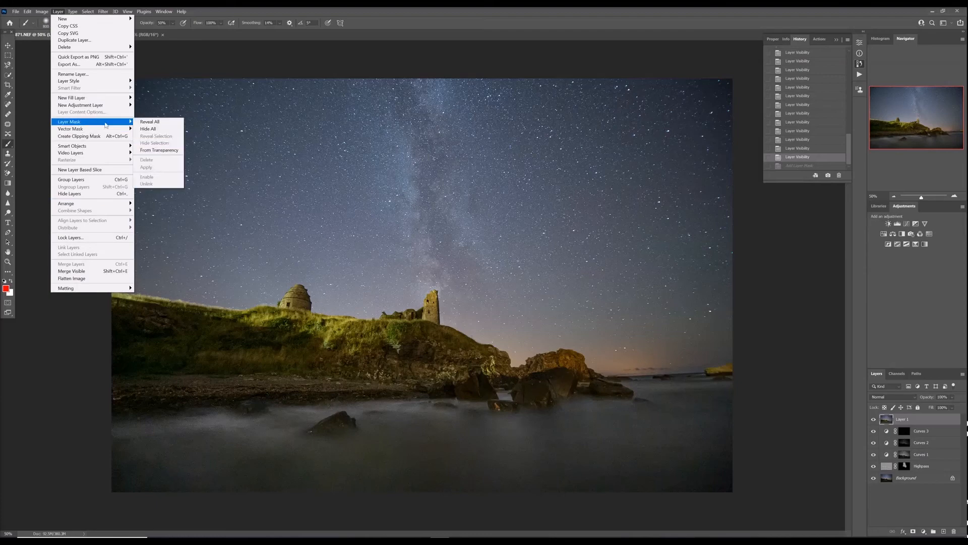
pyautogui.click(152, 130)
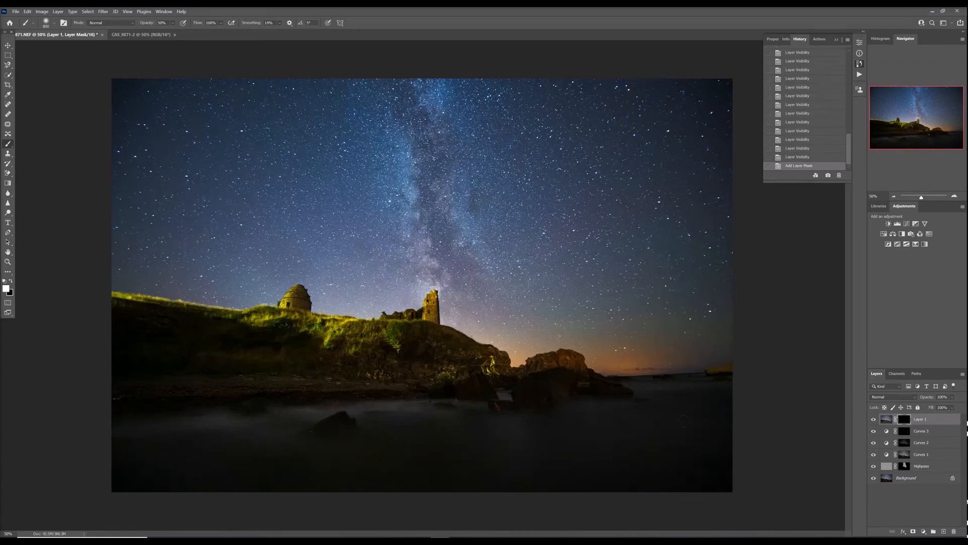
# - Raise the Brush opacity to 100% and paint white over the sea, rocks and hillside on the Layer 1 mask
pyautogui.moveTo(711, 451); pyautogui.dragTo(303, 457)
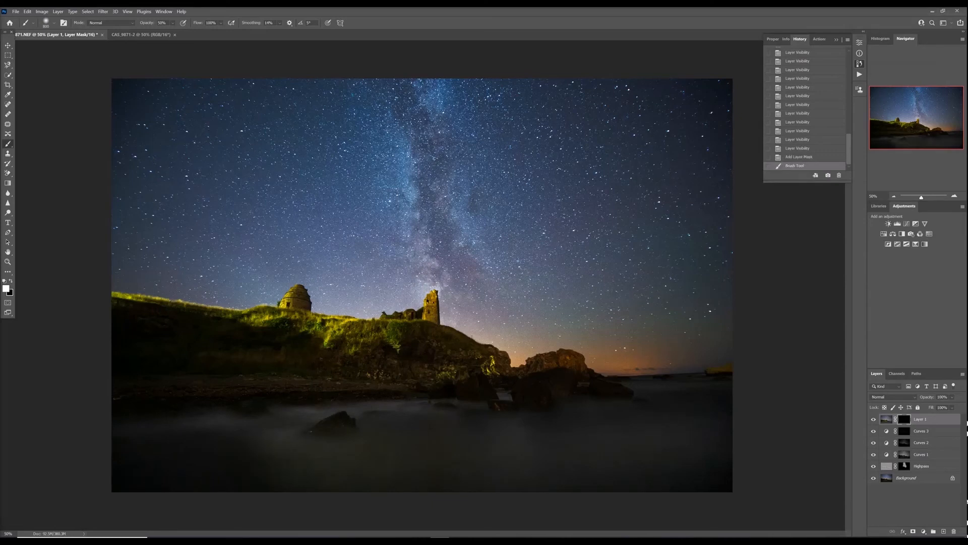
pyautogui.click(171, 25)
pyautogui.moveTo(702, 464)
pyautogui.mouseDown()
pyautogui.moveTo(217, 464)
pyautogui.moveTo(555, 444)
pyautogui.moveTo(353, 429)
pyautogui.moveTo(631, 418)
pyautogui.mouseUp()
pyautogui.moveTo(442, 399)
pyautogui.mouseDown()
pyautogui.moveTo(706, 384)
pyautogui.moveTo(565, 361)
pyautogui.moveTo(212, 348)
pyautogui.moveTo(151, 322)
pyautogui.mouseUp()
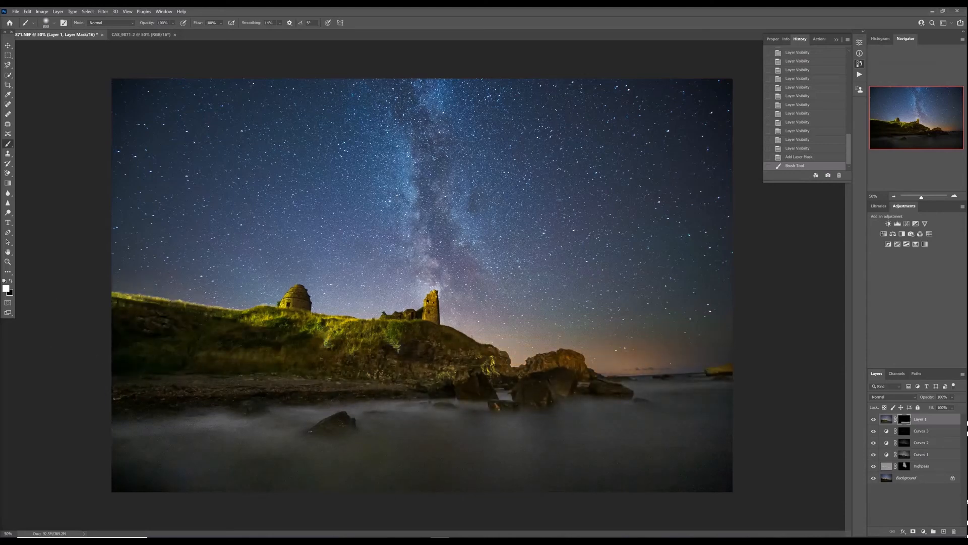
# - Hide the Background layer and fill the unmasked gaps in the sea's corners and the rocks with a smaller white brush
pyautogui.click(873, 479)
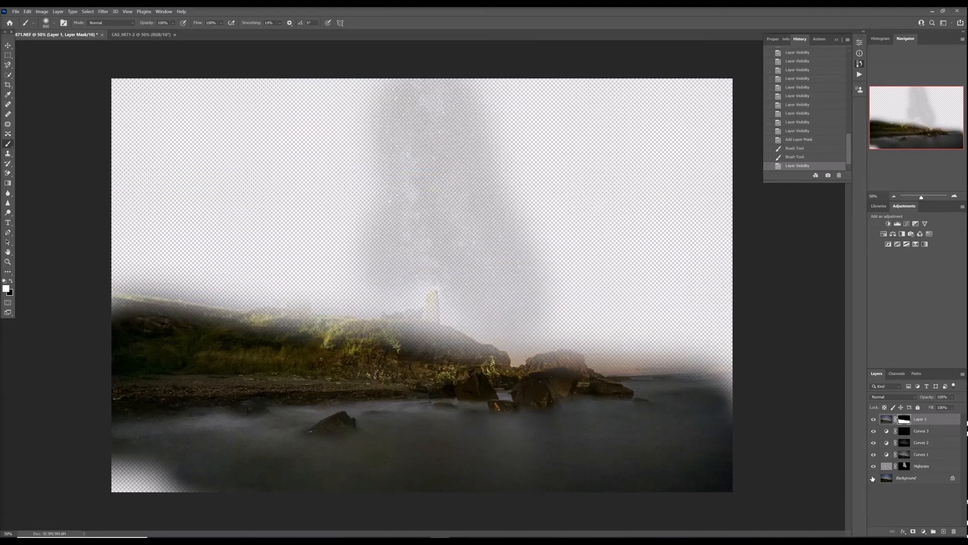
pyautogui.moveTo(94, 445); pyautogui.dragTo(75, 473)
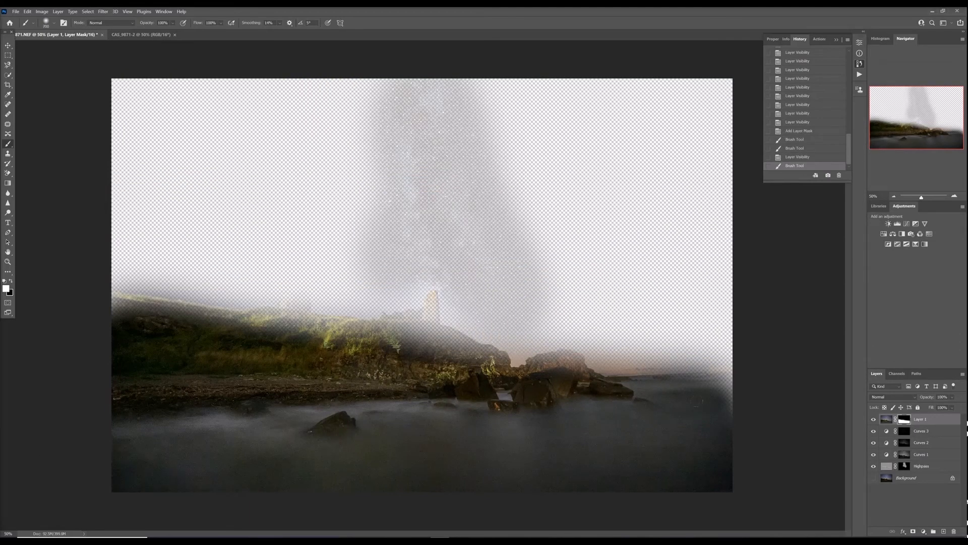
pyautogui.press('[')
pyautogui.moveTo(729, 422)
pyautogui.mouseDown()
pyautogui.moveTo(723, 406)
pyautogui.moveTo(692, 403)
pyautogui.mouseUp()
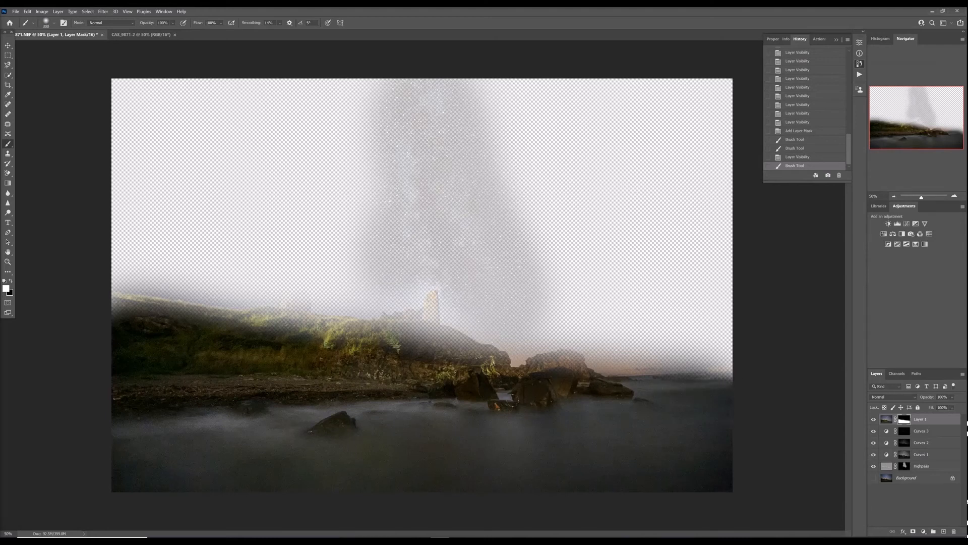
pyautogui.click(478, 375)
pyautogui.click(554, 367)
pyautogui.click(565, 361)
pyautogui.click(569, 360)
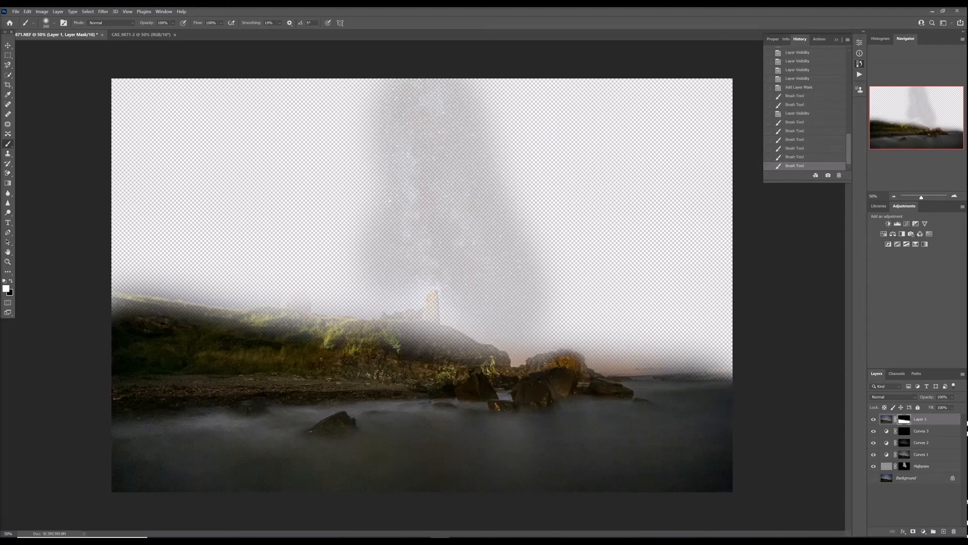
# - Reduce the brush size and paint the rocks, hill edge, round tower and castle ruins into the Layer 1 mask
pyautogui.press('[')
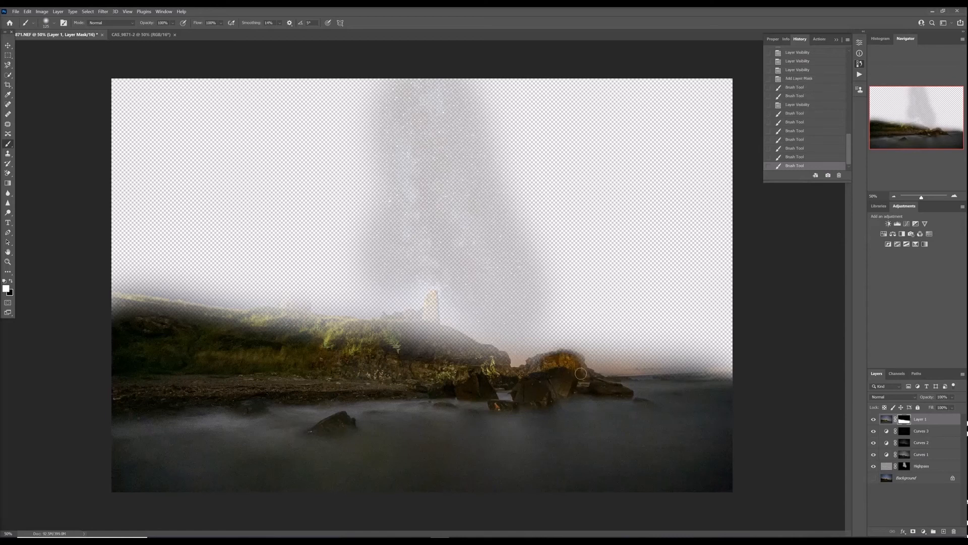
pyautogui.moveTo(551, 360)
pyautogui.mouseDown()
pyautogui.moveTo(542, 358)
pyautogui.moveTo(538, 372)
pyautogui.moveTo(578, 364)
pyautogui.moveTo(559, 359)
pyautogui.mouseUp()
pyautogui.moveTo(496, 375)
pyautogui.mouseDown()
pyautogui.moveTo(467, 354)
pyautogui.moveTo(482, 350)
pyautogui.moveTo(399, 346)
pyautogui.moveTo(469, 339)
pyautogui.moveTo(423, 329)
pyautogui.moveTo(429, 341)
pyautogui.moveTo(212, 327)
pyautogui.moveTo(141, 305)
pyautogui.moveTo(264, 329)
pyautogui.moveTo(255, 344)
pyautogui.moveTo(318, 336)
pyautogui.moveTo(262, 314)
pyautogui.moveTo(308, 318)
pyautogui.moveTo(242, 316)
pyautogui.moveTo(290, 322)
pyautogui.moveTo(298, 300)
pyautogui.moveTo(288, 307)
pyautogui.moveTo(283, 297)
pyautogui.moveTo(296, 291)
pyautogui.moveTo(306, 309)
pyautogui.mouseUp()
pyautogui.moveTo(422, 332)
pyautogui.mouseDown()
pyautogui.moveTo(433, 293)
pyautogui.moveTo(434, 330)
pyautogui.moveTo(396, 316)
pyautogui.moveTo(419, 313)
pyautogui.moveTo(381, 318)
pyautogui.moveTo(388, 322)
pyautogui.moveTo(395, 309)
pyautogui.mouseUp()
# - Switch to black and paint out the spill in the sky along the hill, buildings and horizon on the Layer 1 mask
pyautogui.press('x')
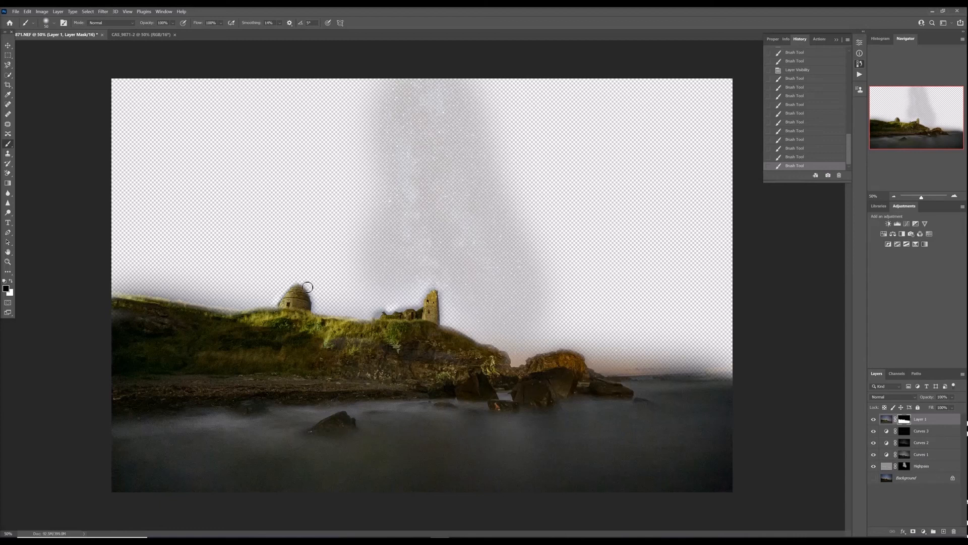
pyautogui.click(318, 310)
pyautogui.moveTo(381, 314); pyautogui.dragTo(421, 307)
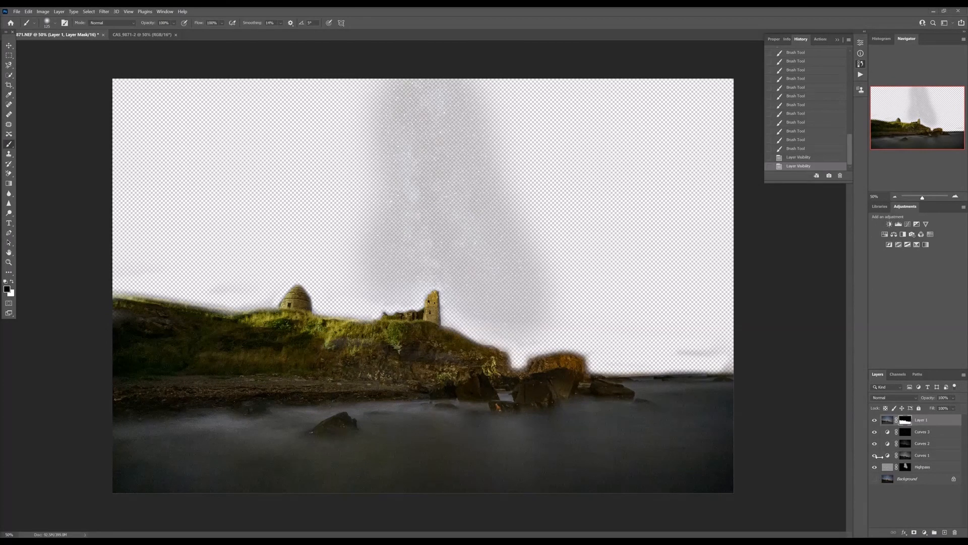
# - Make the Background layer visible again and save the document
pyautogui.click(874, 481)
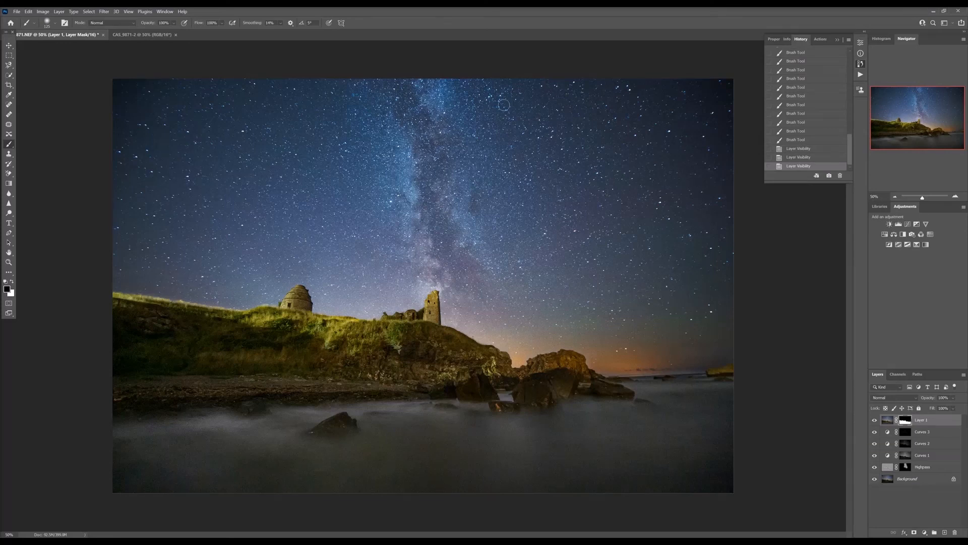
pyautogui.click(14, 12)
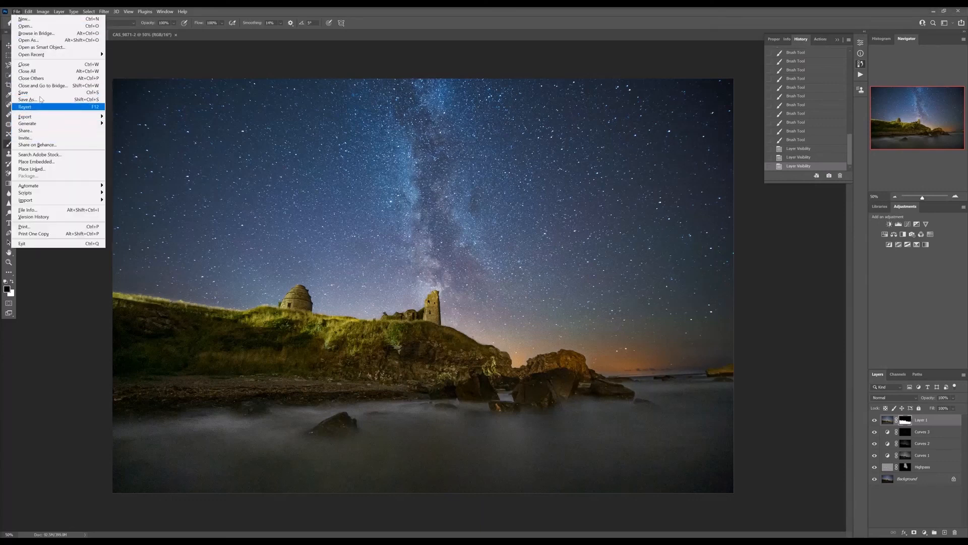
pyautogui.click(40, 95)
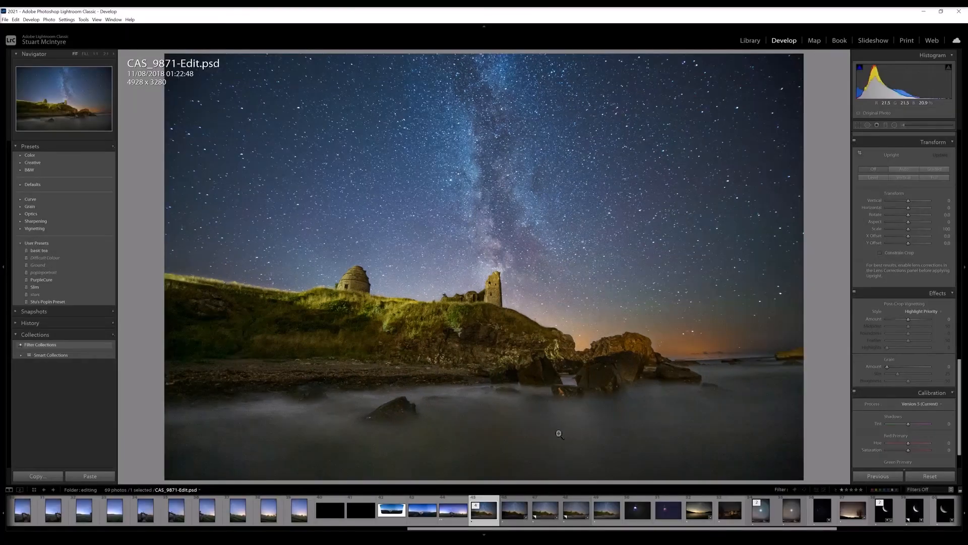
# - Add a Highlight Priority post-crop vignette to the castle photo with amount -15 and feather 100
pyautogui.scroll(15, 914, 285)
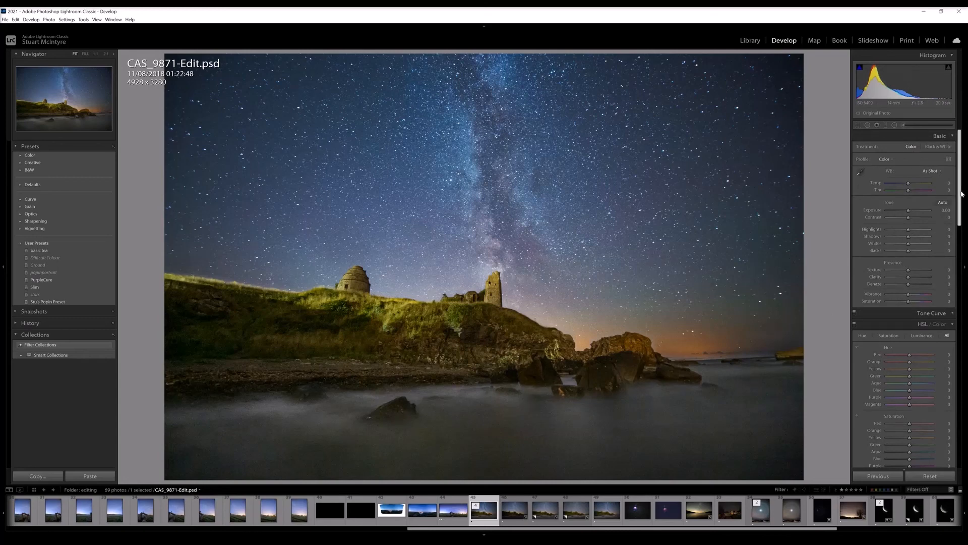
pyautogui.scroll(-15, 945, 395)
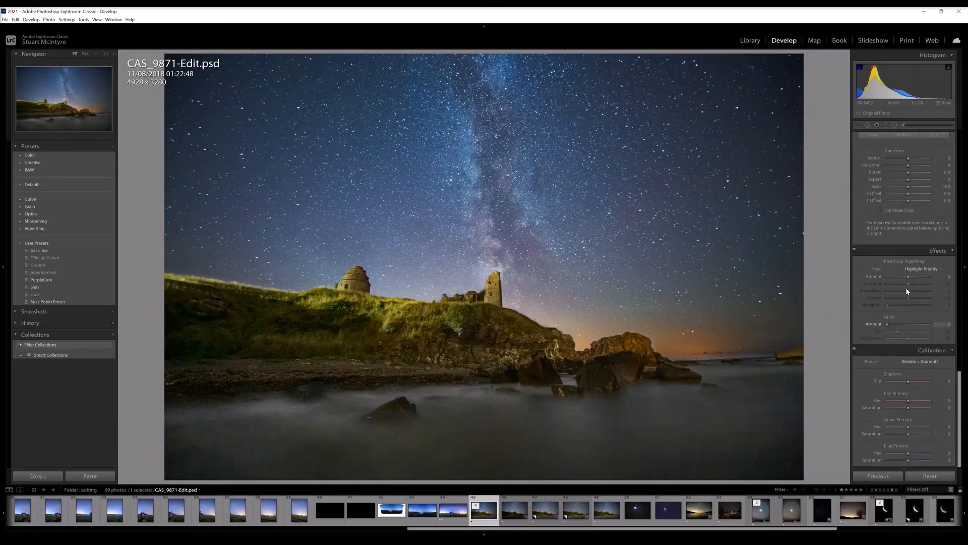
pyautogui.moveTo(908, 277)
pyautogui.mouseDown()
pyautogui.moveTo(934, 298)
pyautogui.moveTo(905, 278)
pyautogui.mouseUp()
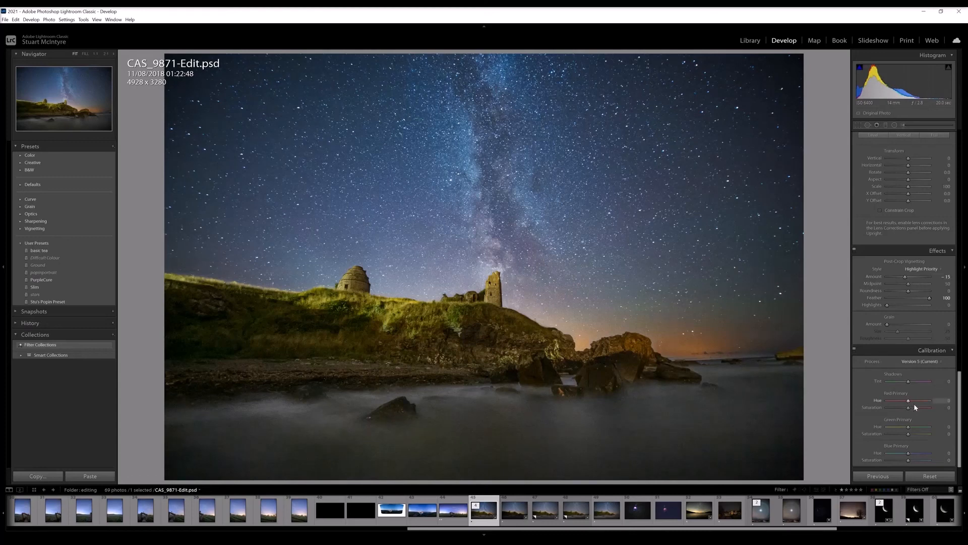
# - Fine-tune the contrast and slightly raise the vibrance of the whole photo in the basic adjustments
pyautogui.scroll(15, 914, 403)
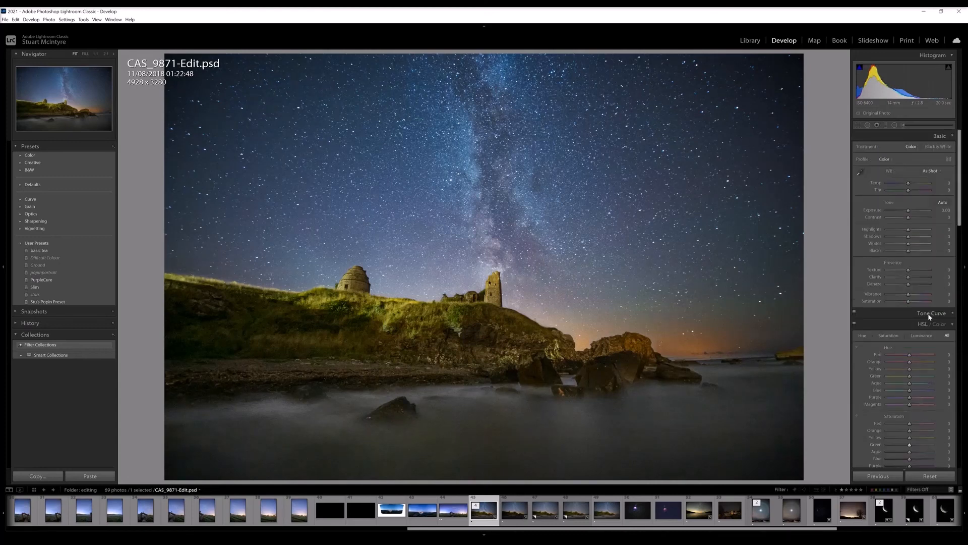
pyautogui.moveTo(917, 215); pyautogui.dragTo(907, 216)
pyautogui.moveTo(909, 294); pyautogui.dragTo(911, 297)
# - Lighten the misty water along the foreground shore using an adjustment brush with the Dodge (Lighten) effect at 0.25 exposure
pyautogui.click(904, 125)
pyautogui.click(901, 149)
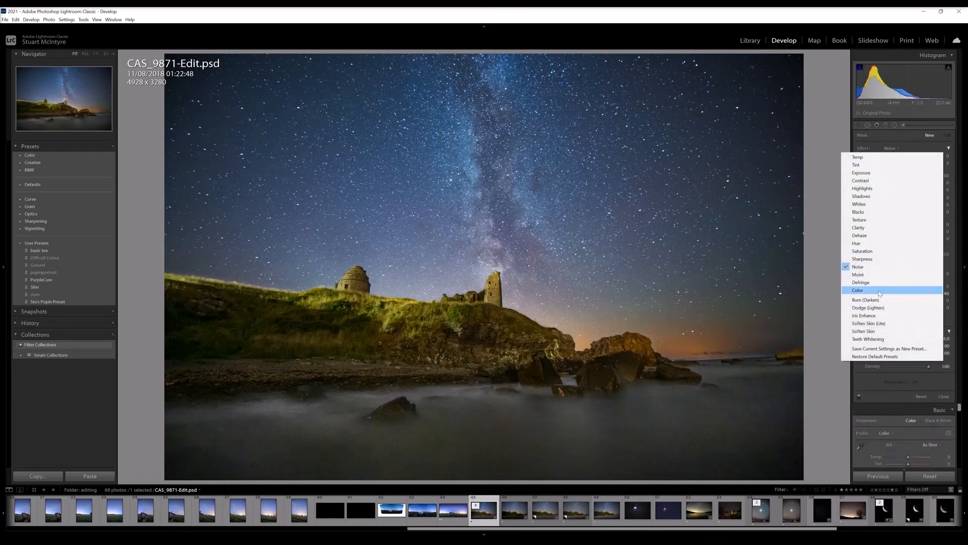
pyautogui.click(873, 308)
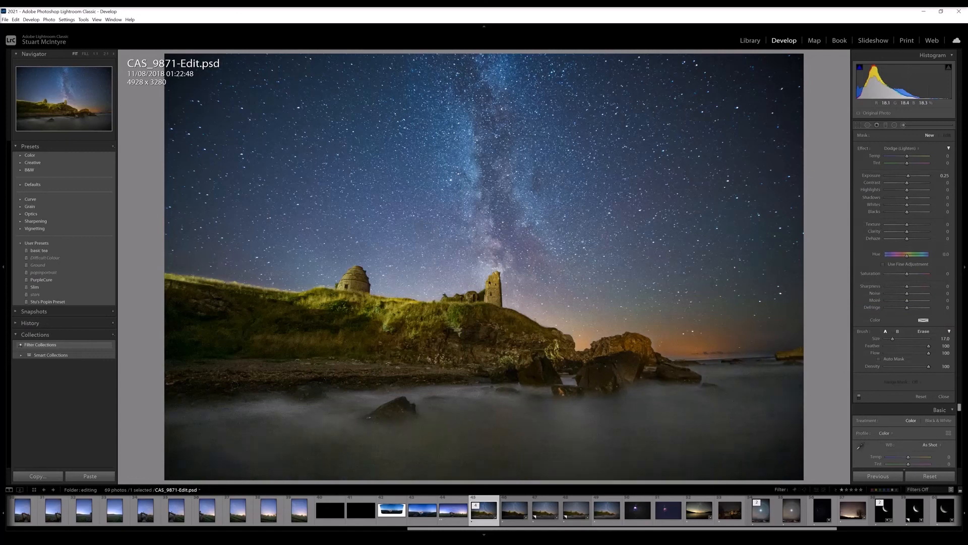
pyautogui.moveTo(222, 406); pyautogui.dragTo(298, 401)
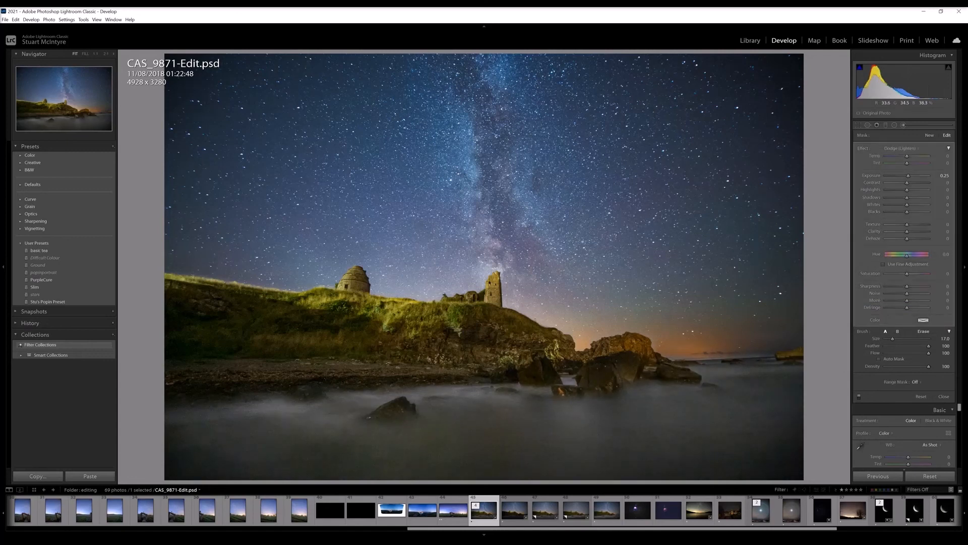